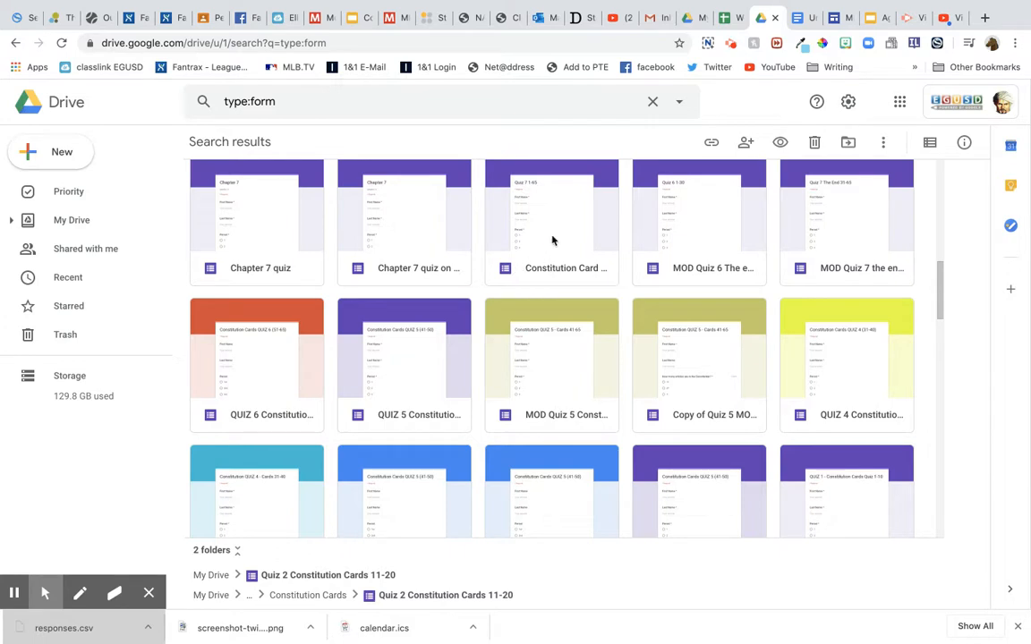
Open the Constitution Card Quiz (1-65) form from the Drive search results and look through its questions.
double_click(507, 270)
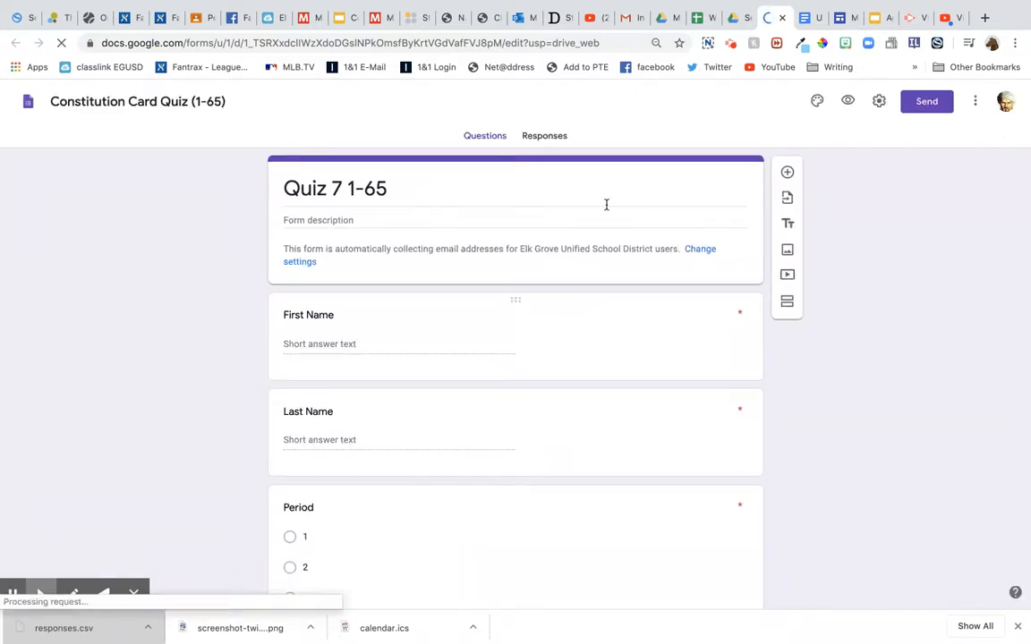
scroll(474, 415, "down", 5)
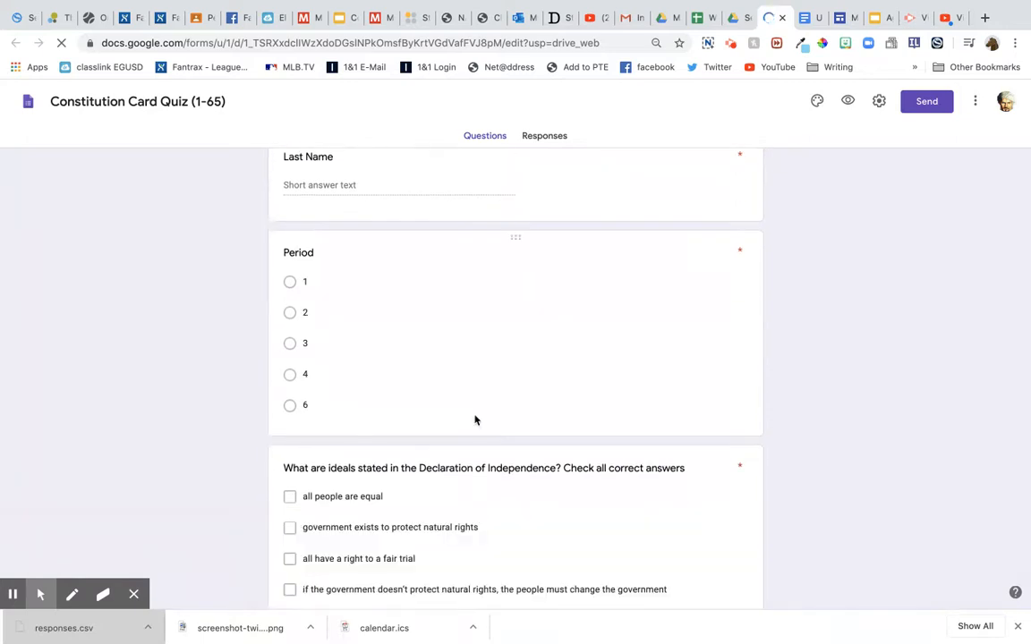
scroll(516, 376, "down", 2)
scroll(516, 375, "up", 1)
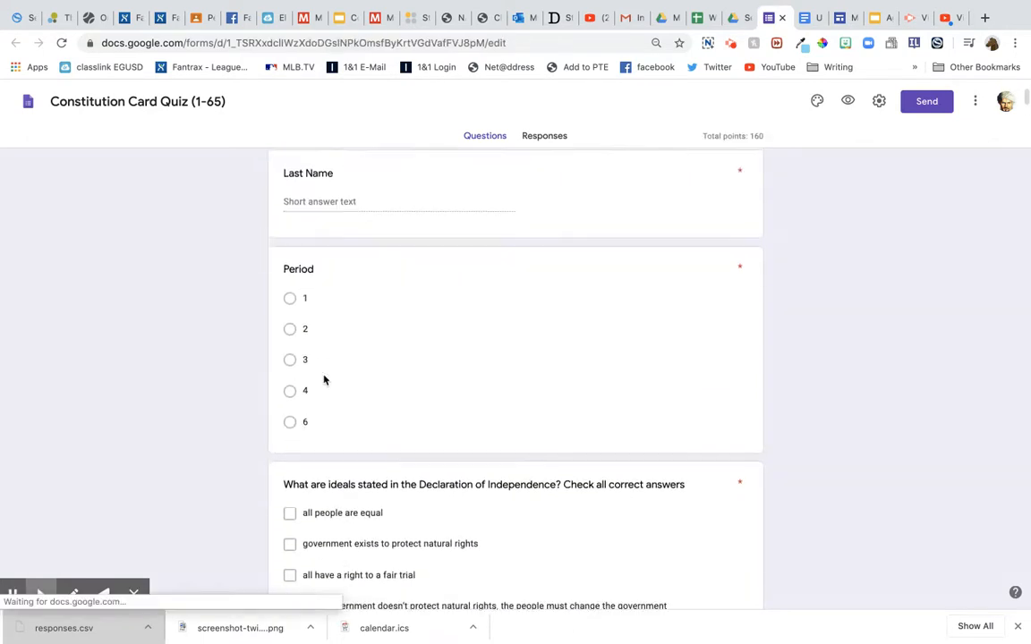
scroll(472, 444, "down", 3)
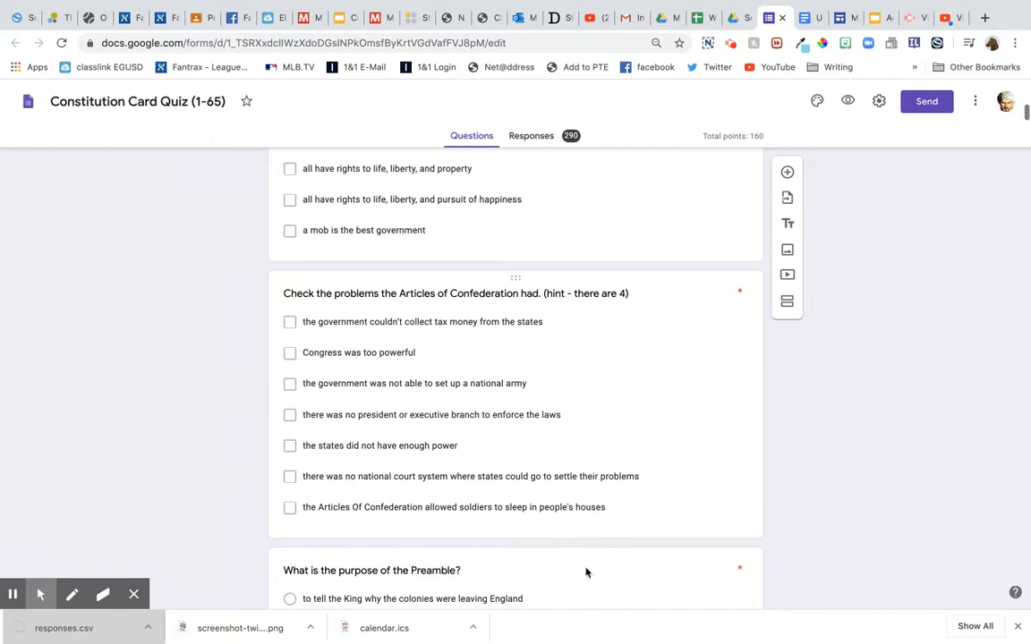
scroll(642, 518, "down", 2)
scroll(777, 503, "down", 1)
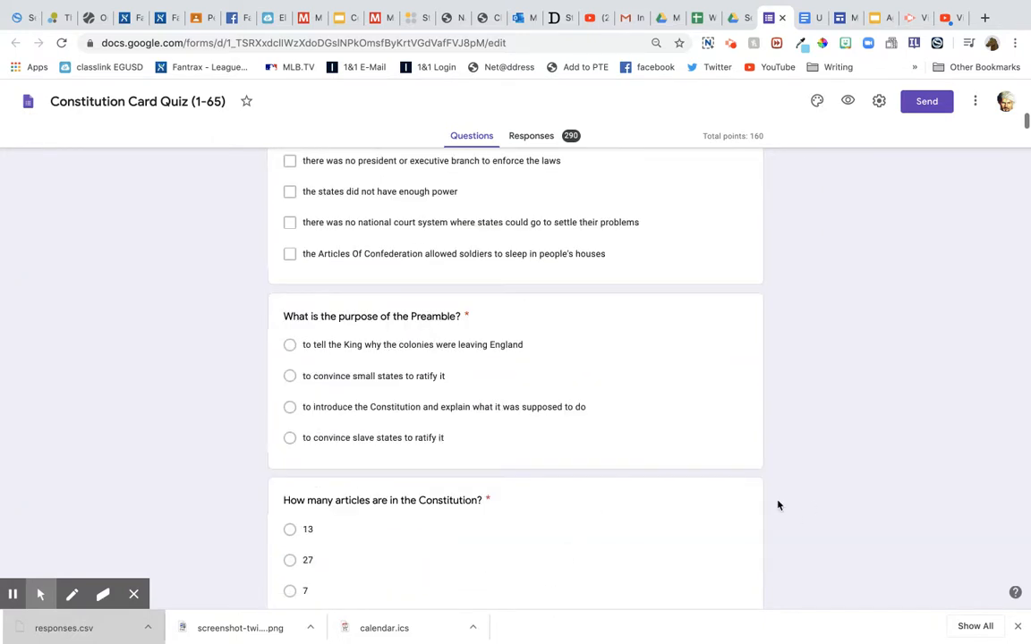
scroll(778, 506, "down", 2)
key("Home")
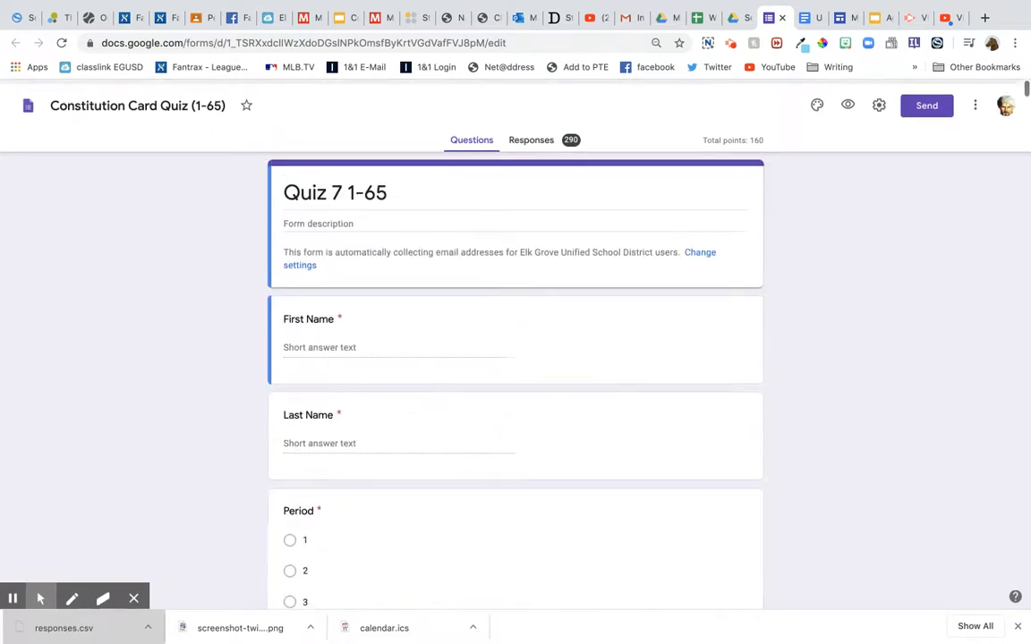
Turn off the form's Limit to 1 response setting and save the settings.
left_click(879, 102)
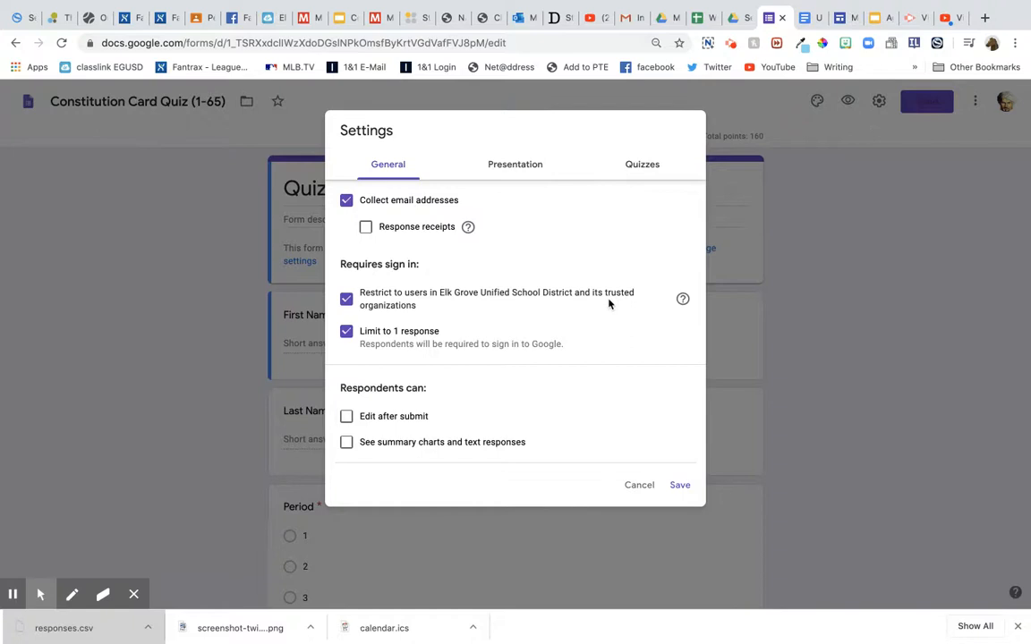
left_click(347, 334)
left_click(679, 487)
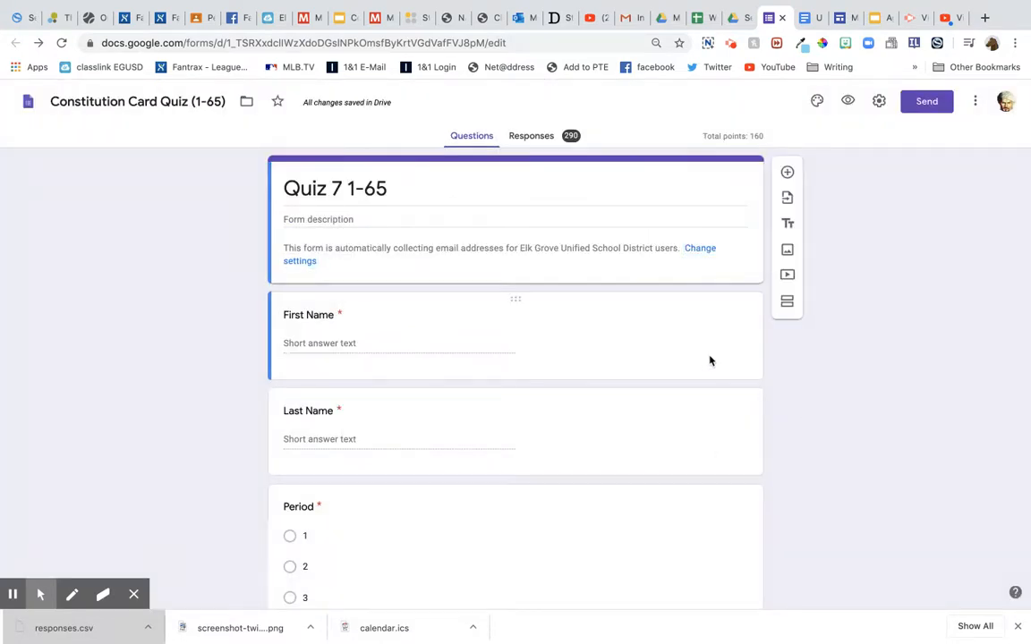
Examine the form's response summary, including the insights, the scores and the answer charts for the individual questions.
left_click(532, 142)
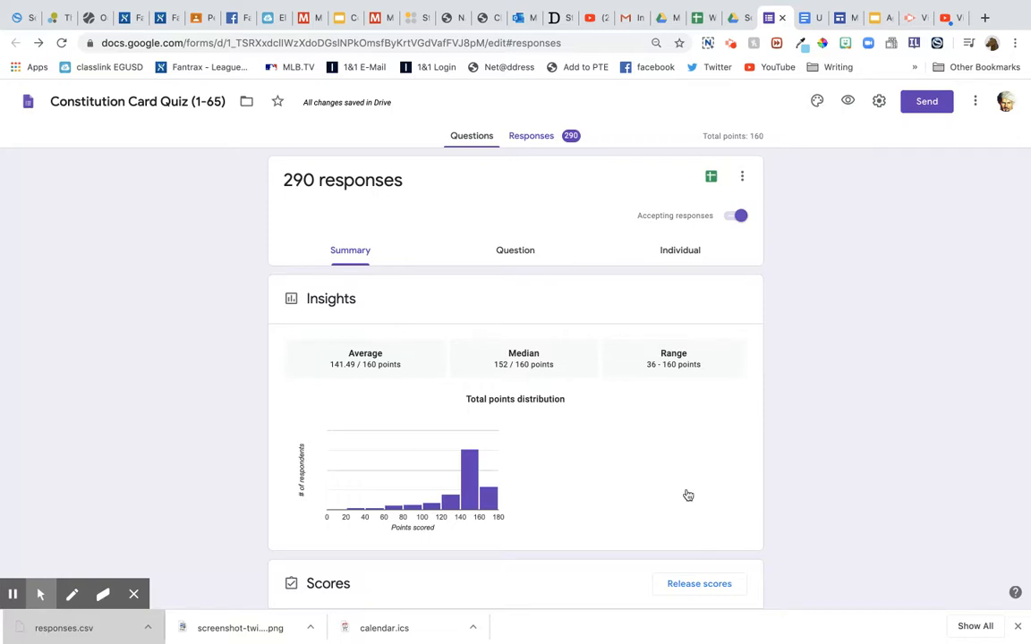
scroll(845, 499, "down", 10)
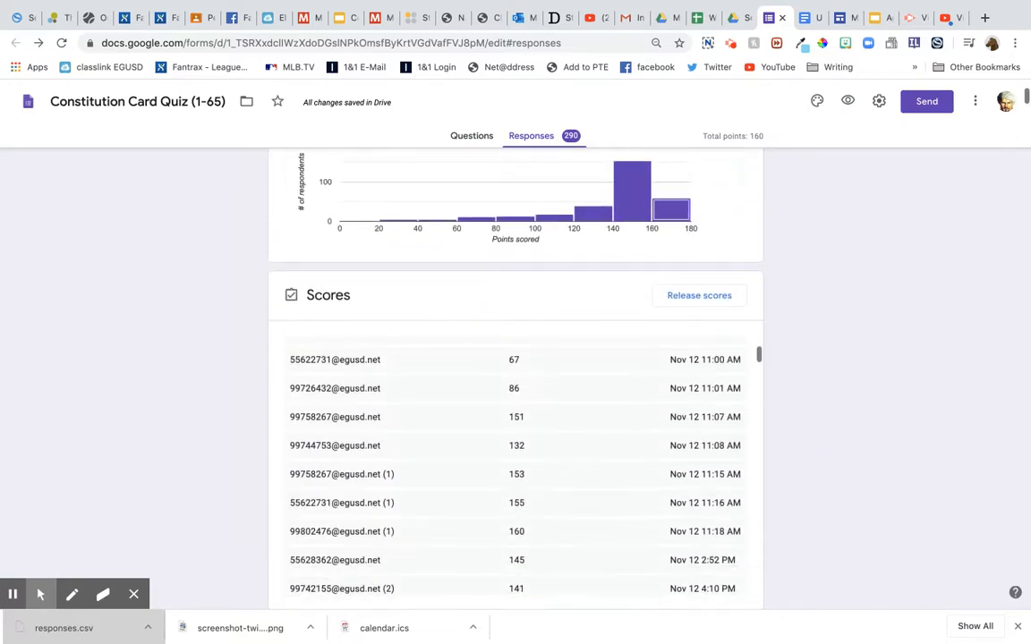
scroll(515, 376, "down", 4)
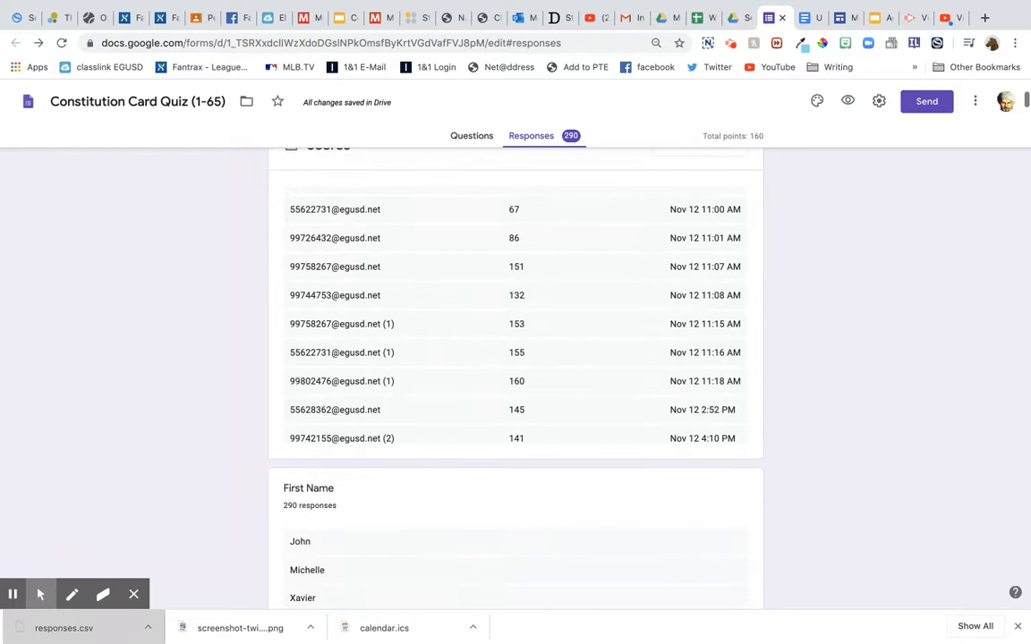
scroll(516, 376, "down", 8)
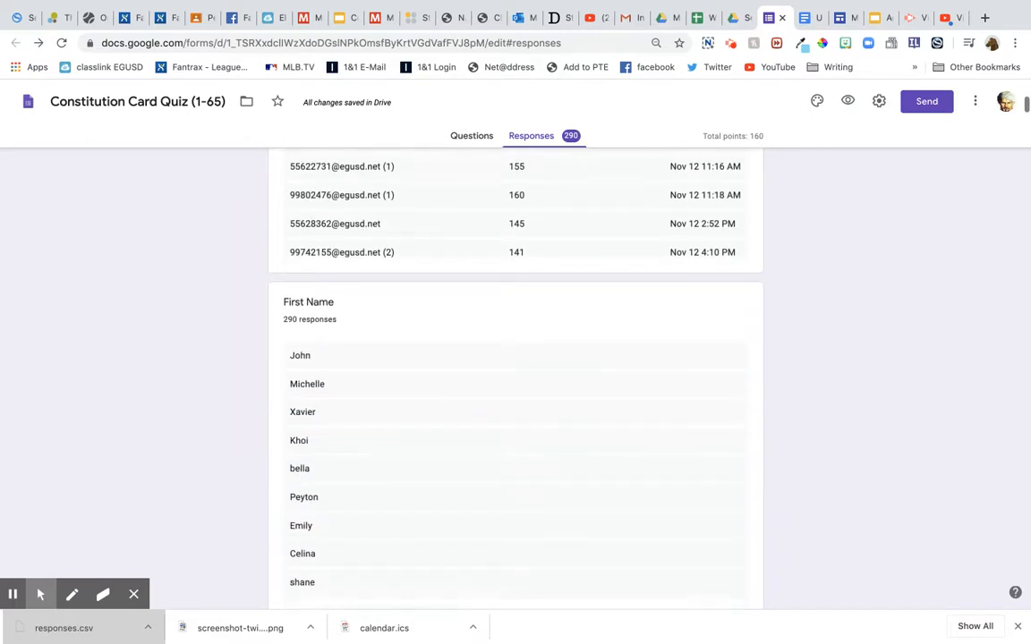
scroll(515, 375, "down", 3)
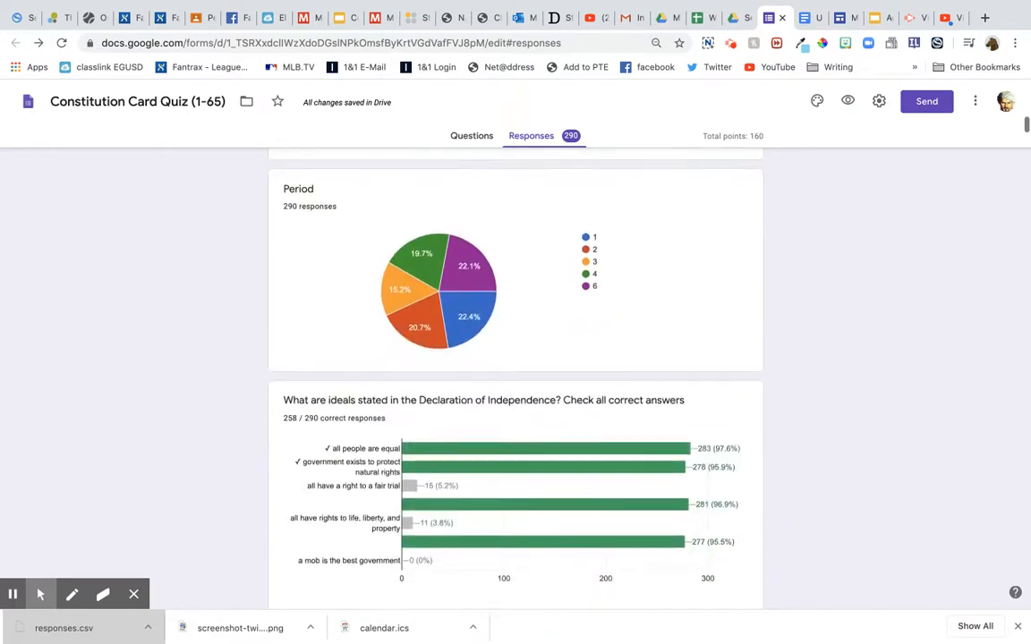
scroll(515, 376, "down", 3)
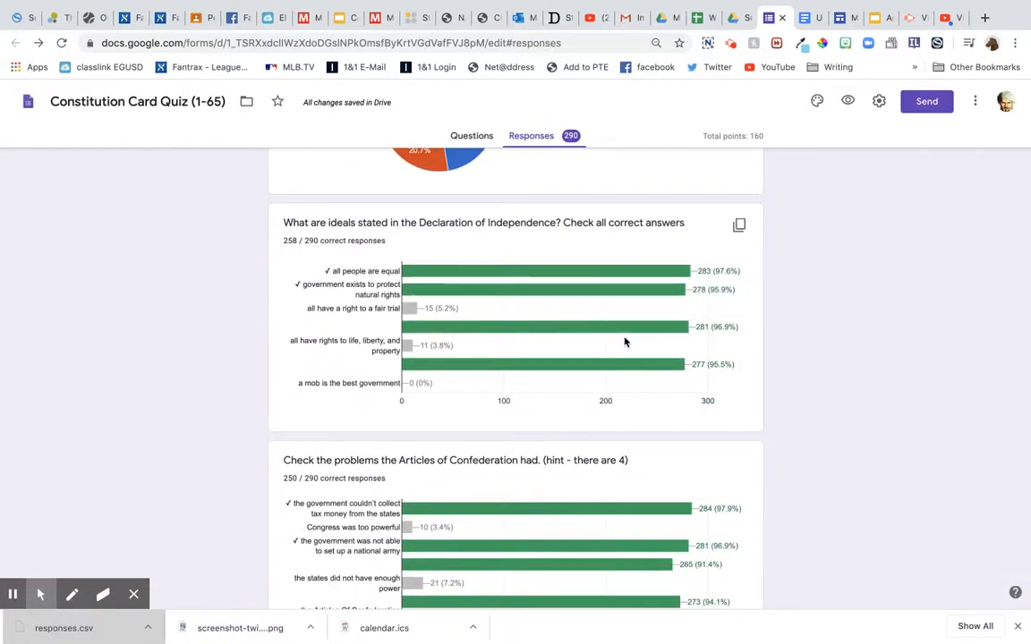
scroll(817, 384, "down", 5)
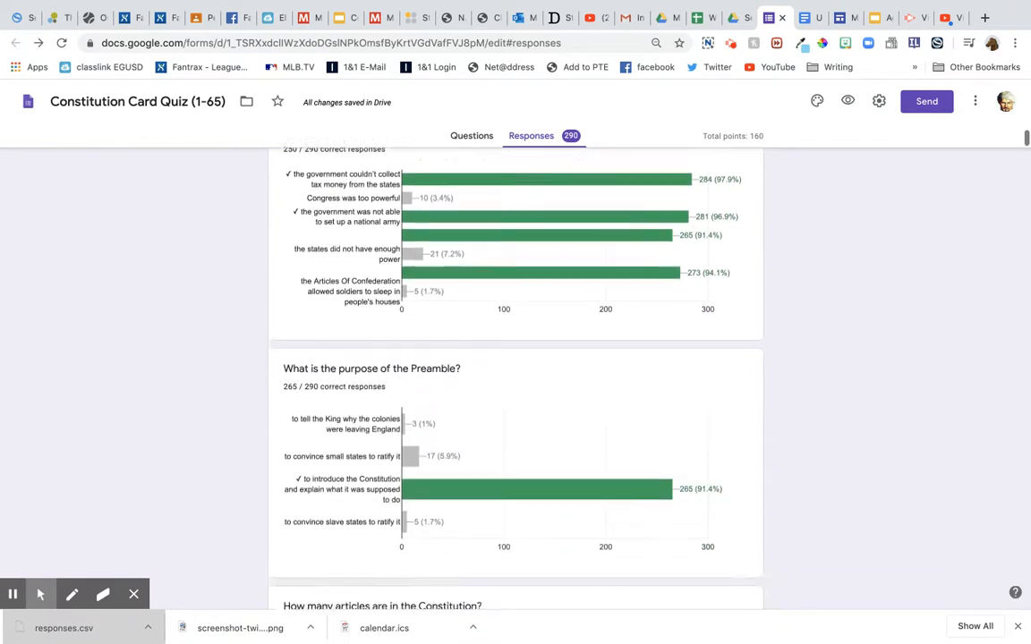
scroll(515, 376, "down", 12)
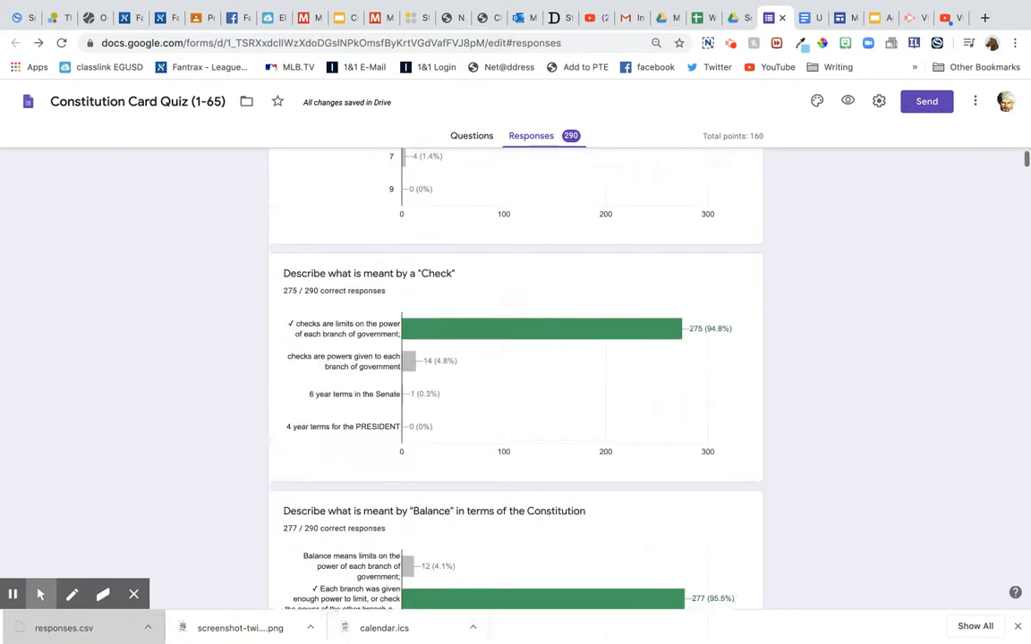
scroll(515, 376, "down", 1)
scroll(516, 376, "up", 1)
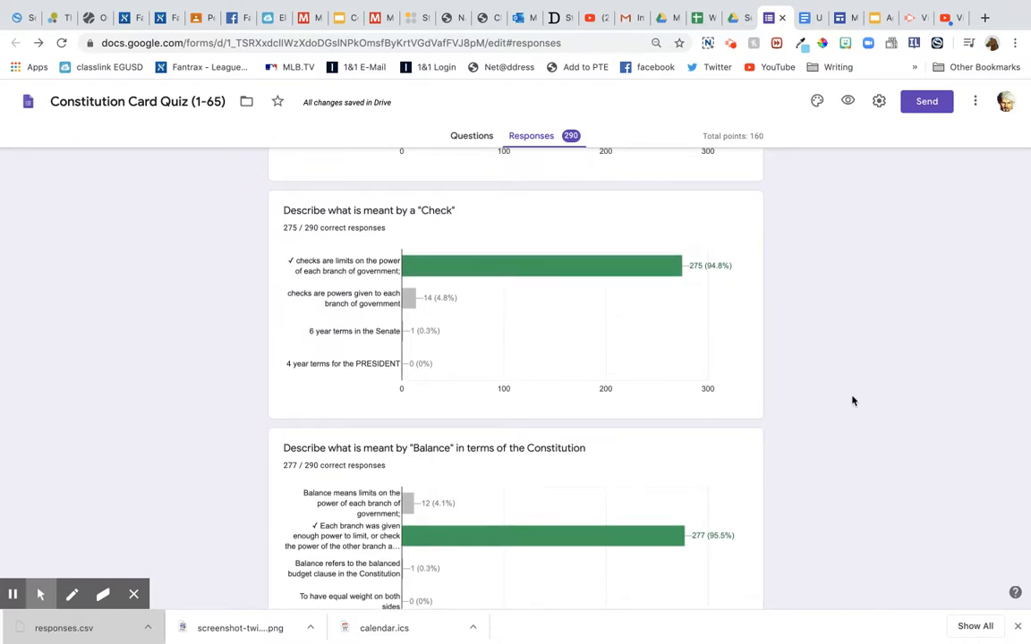
scroll(851, 400, "up", 1)
scroll(516, 376, "up", 15)
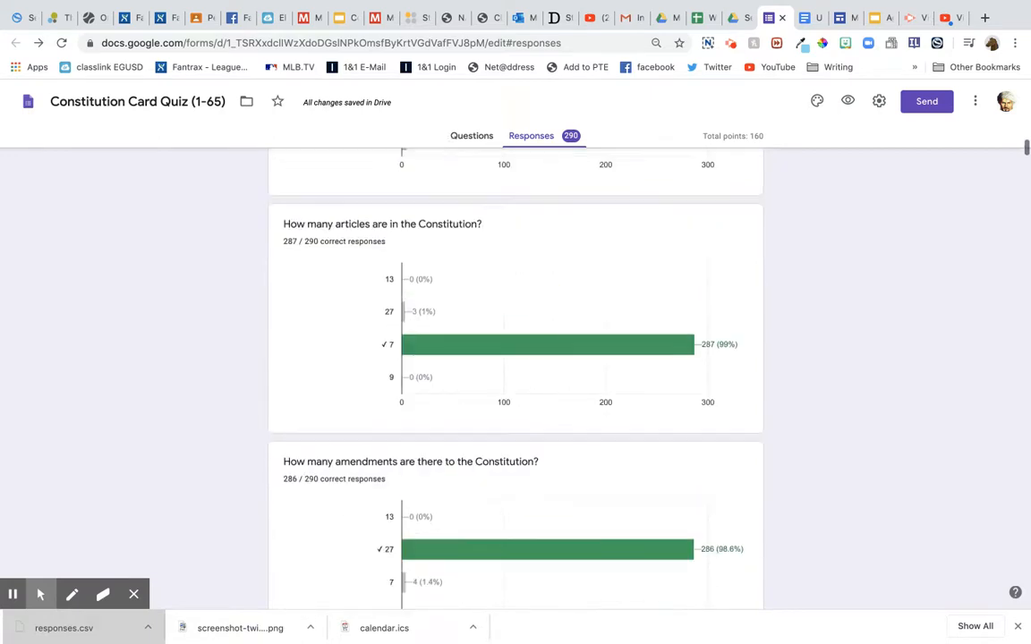
scroll(515, 376, "up", 20)
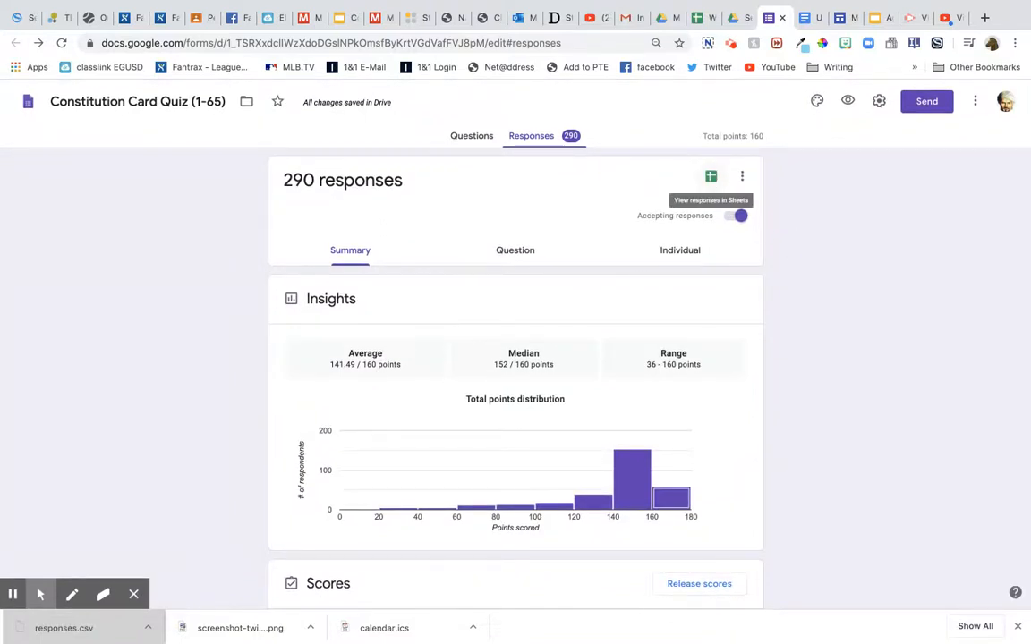
Open the quiz responses in the linked Google Sheets spreadsheet.
left_click(712, 178)
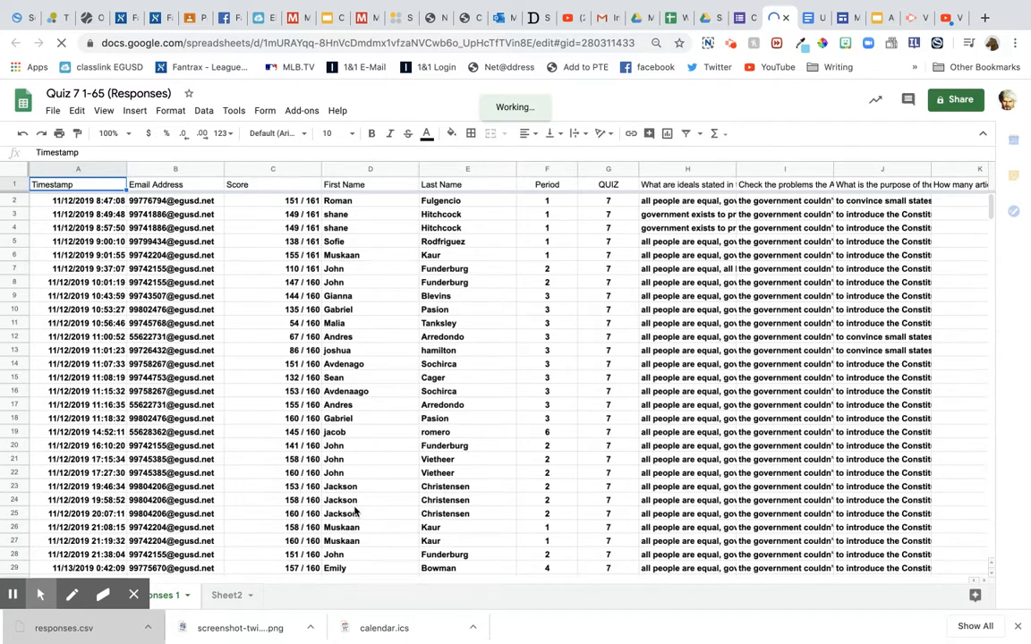
scroll(314, 488, "down", 1)
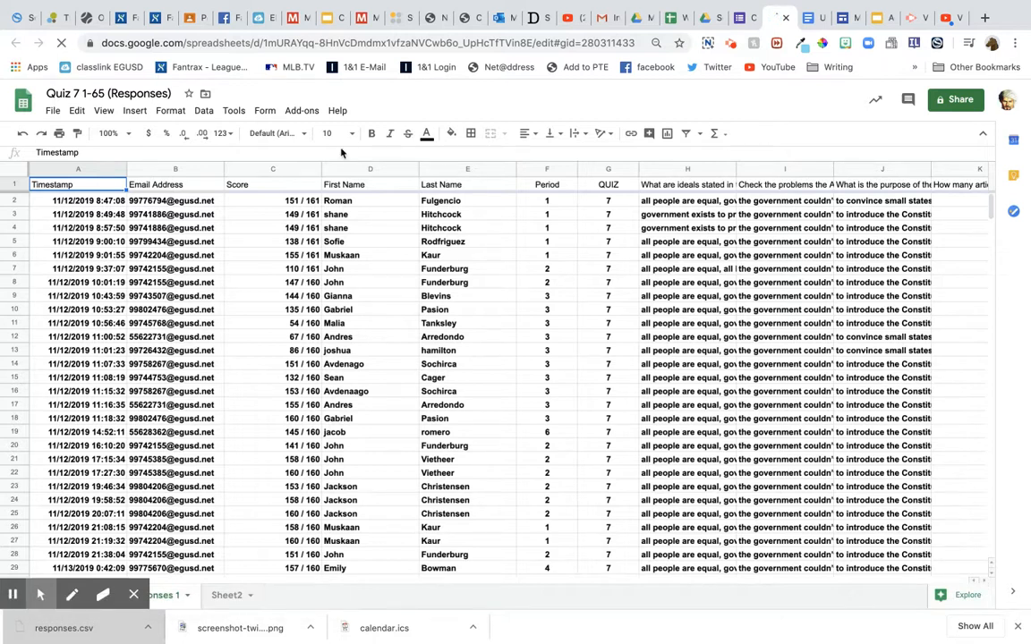
left_click(233, 110)
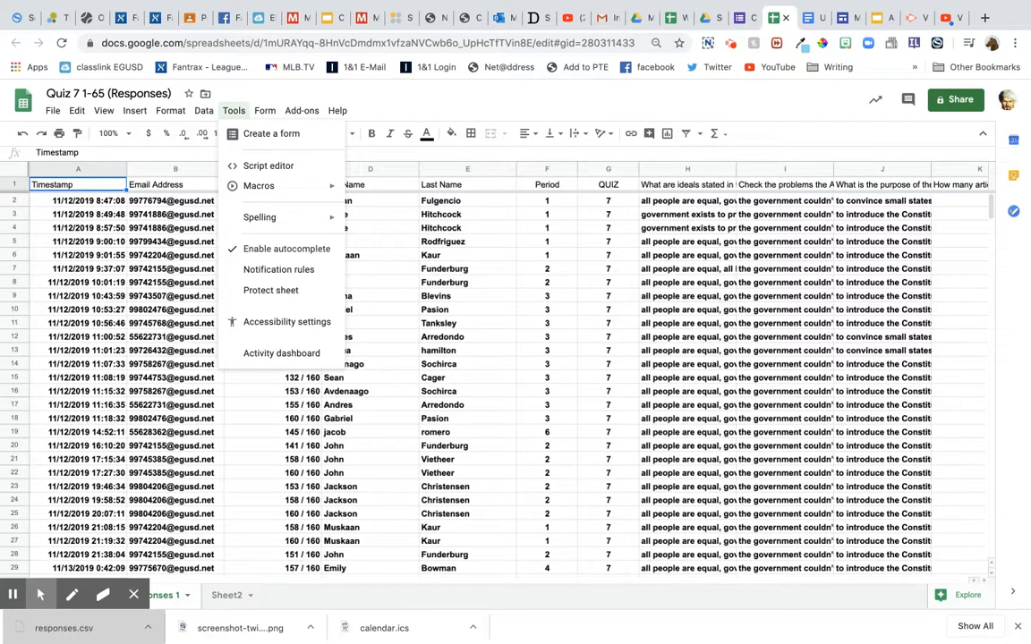
mouse_move(207, 111)
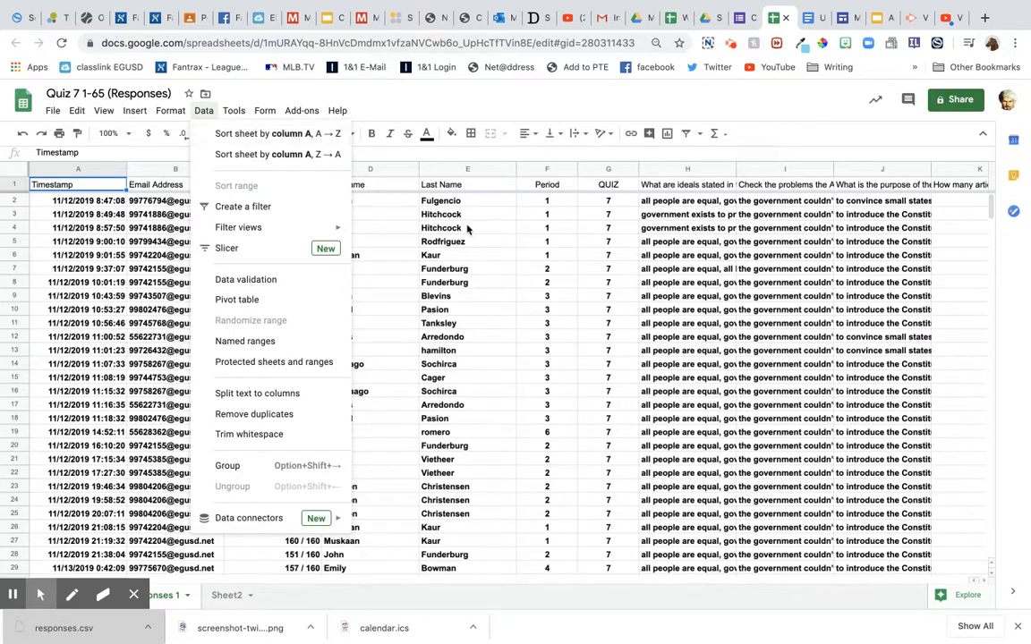
left_click(540, 307)
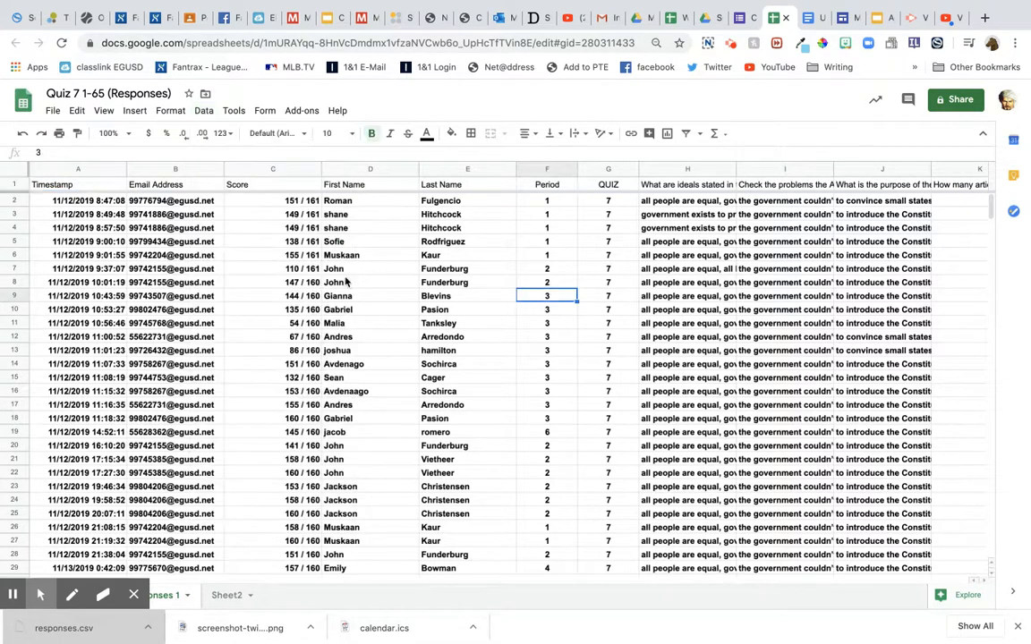
Set up a range sort of the entire response sheet with a header row, ordered by Score from Z → A.
left_click(16, 169)
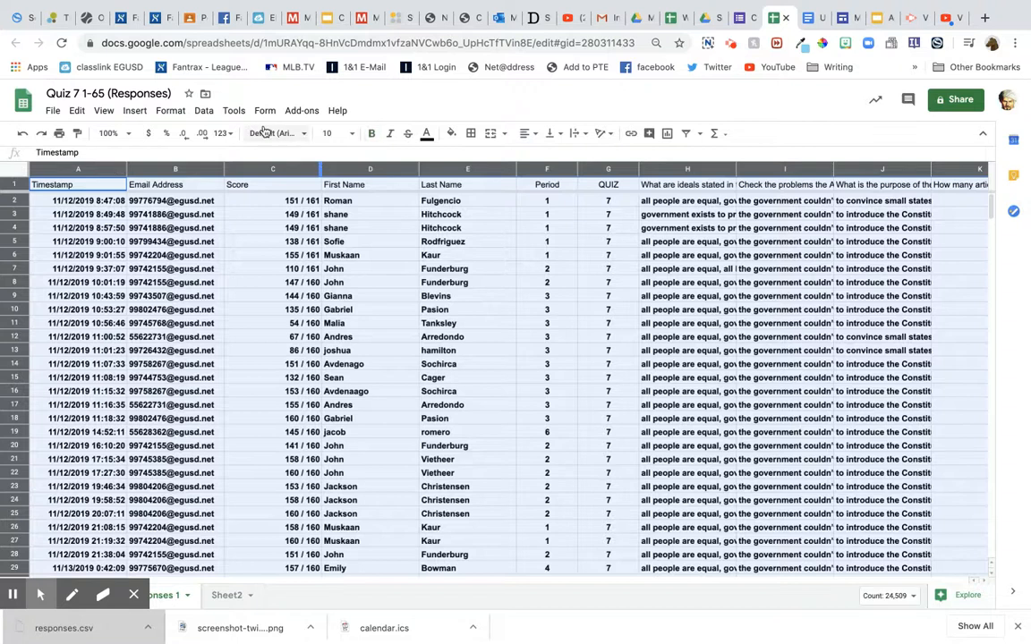
left_click(205, 111)
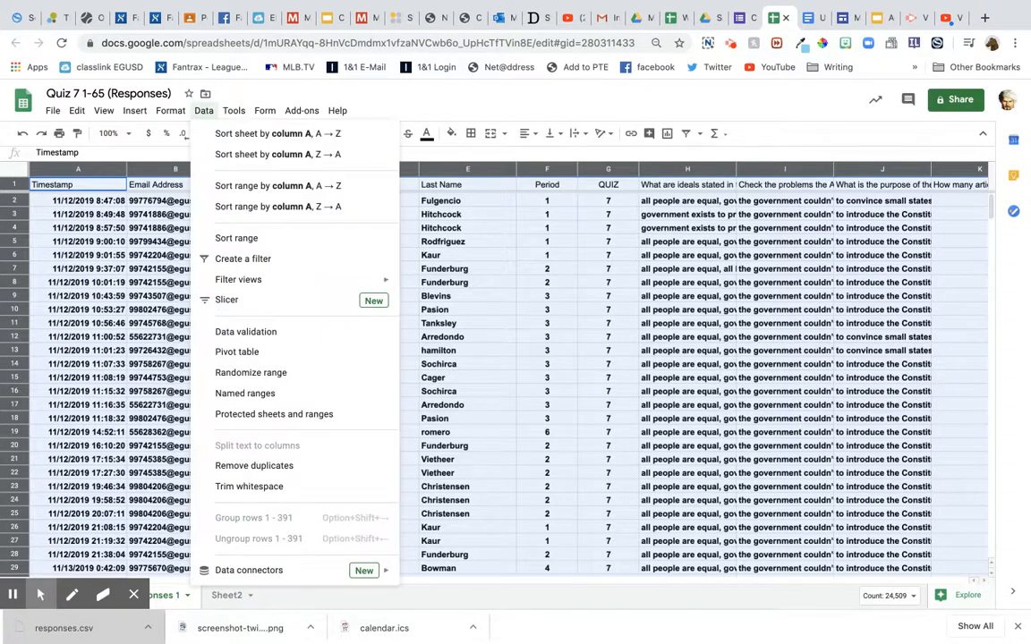
left_click(236, 238)
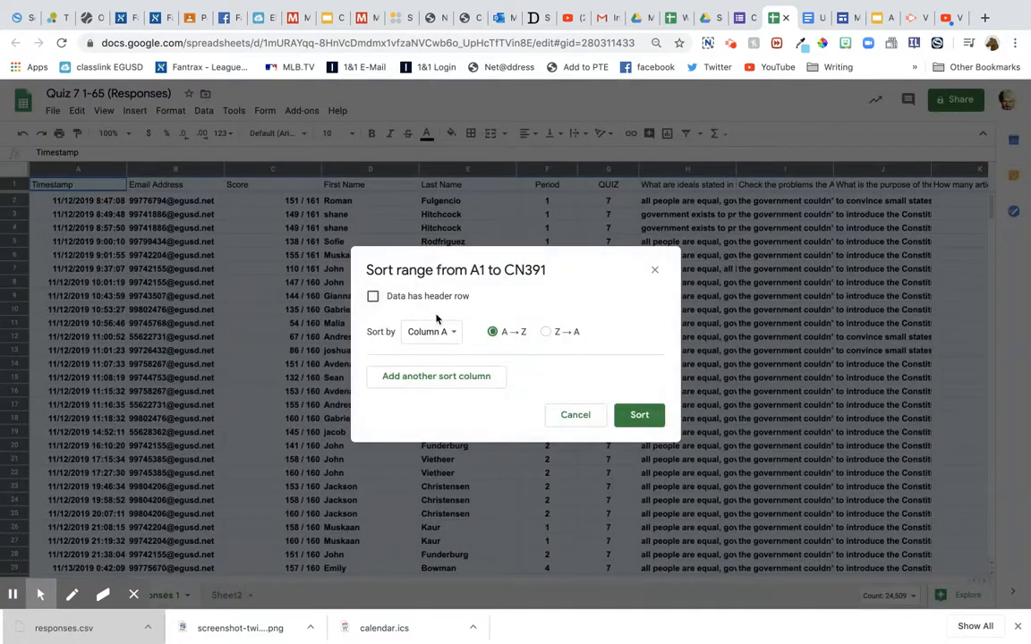
left_click(372, 296)
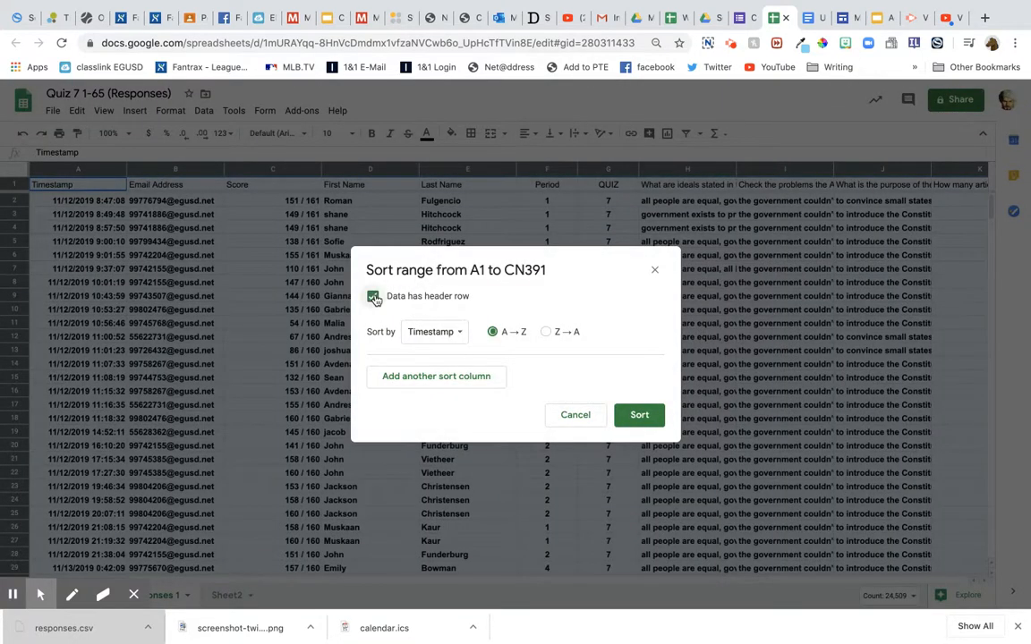
left_click(454, 336)
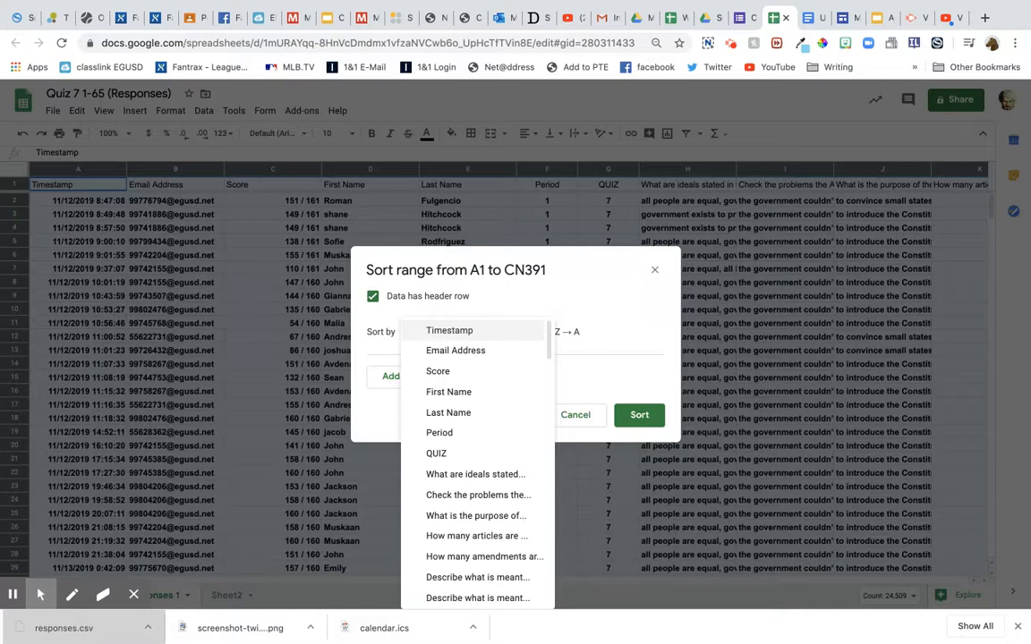
left_click(458, 374)
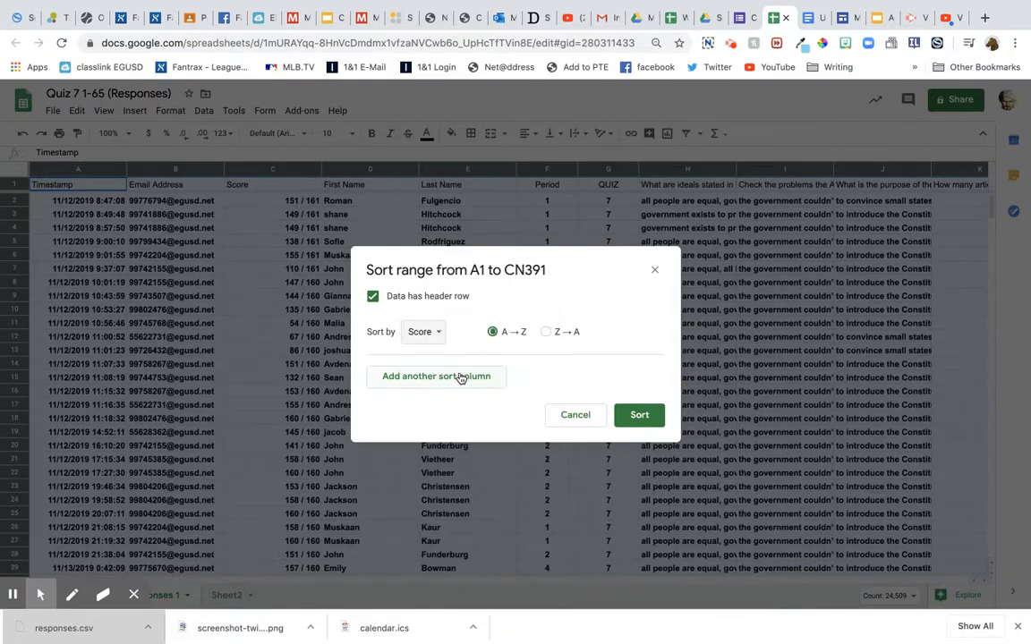
left_click(546, 332)
Add a second sort level on the "How many articles are ..." column, A → Z, and apply the sort.
left_click(466, 377)
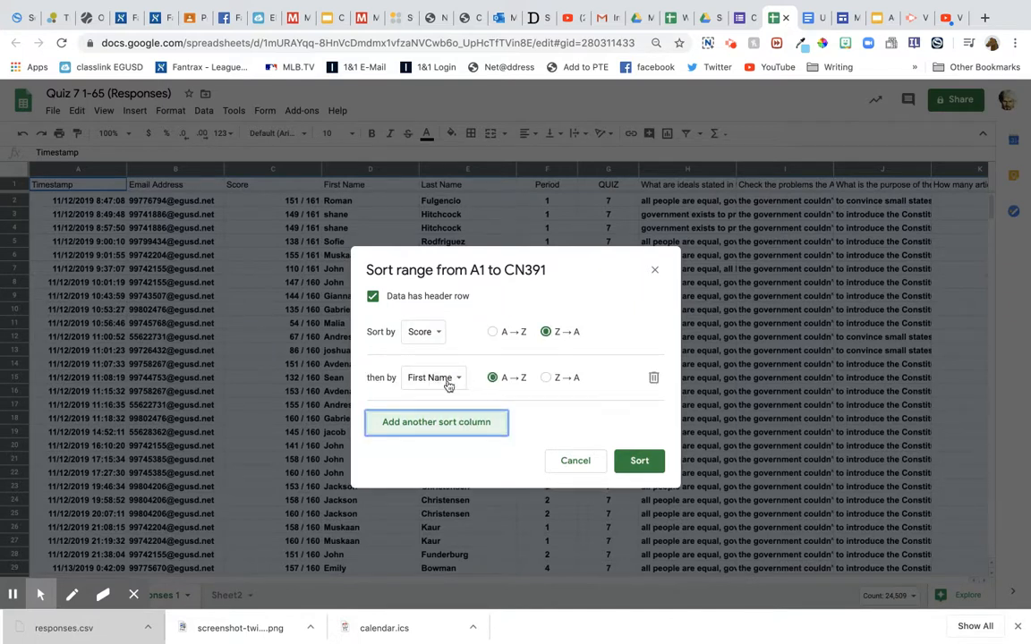
left_click(458, 382)
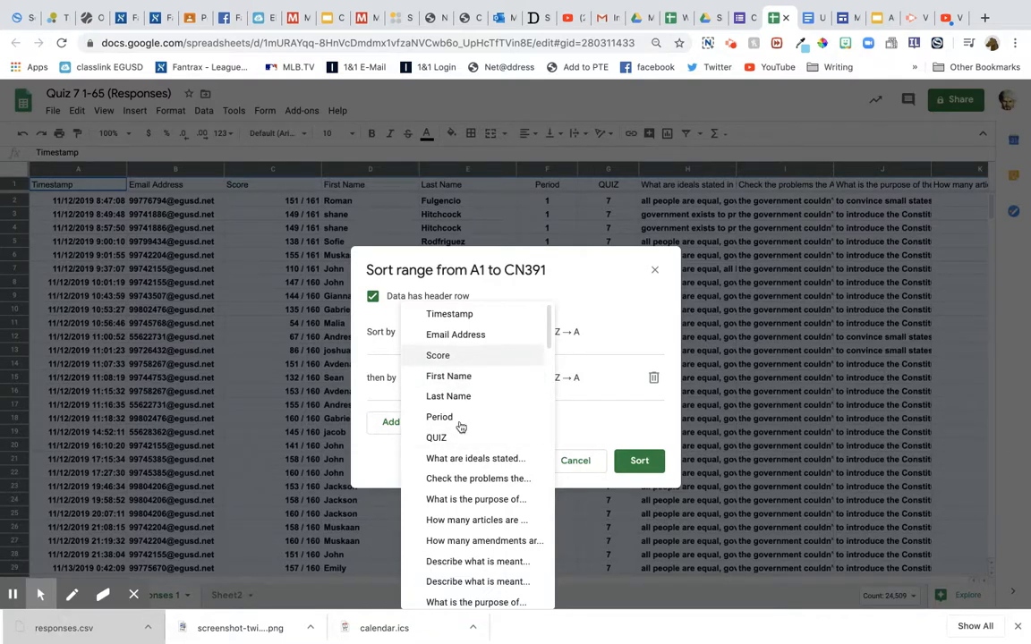
left_click(467, 522)
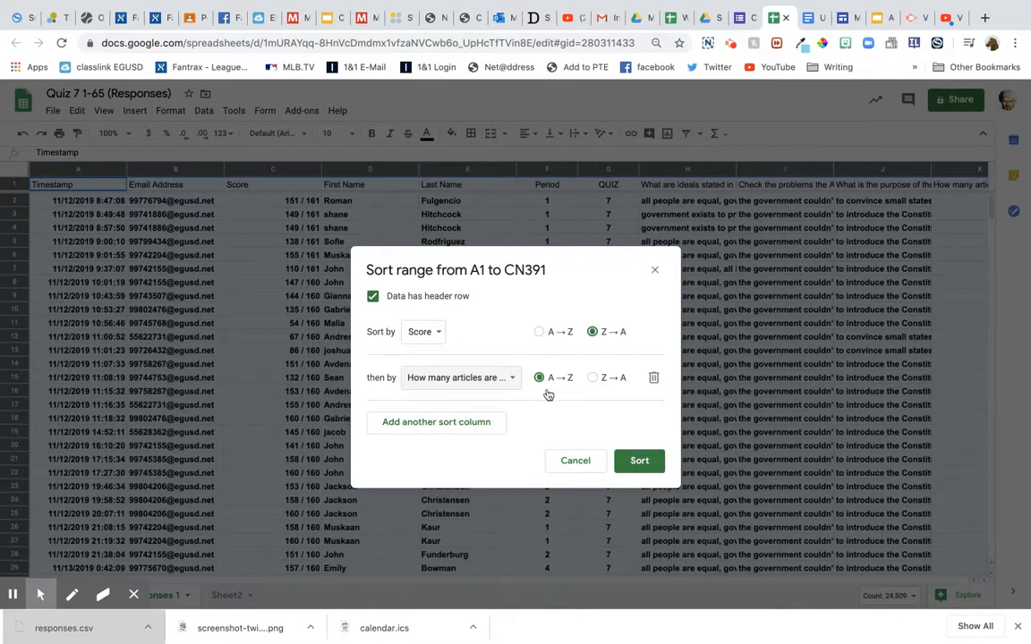
left_click(640, 465)
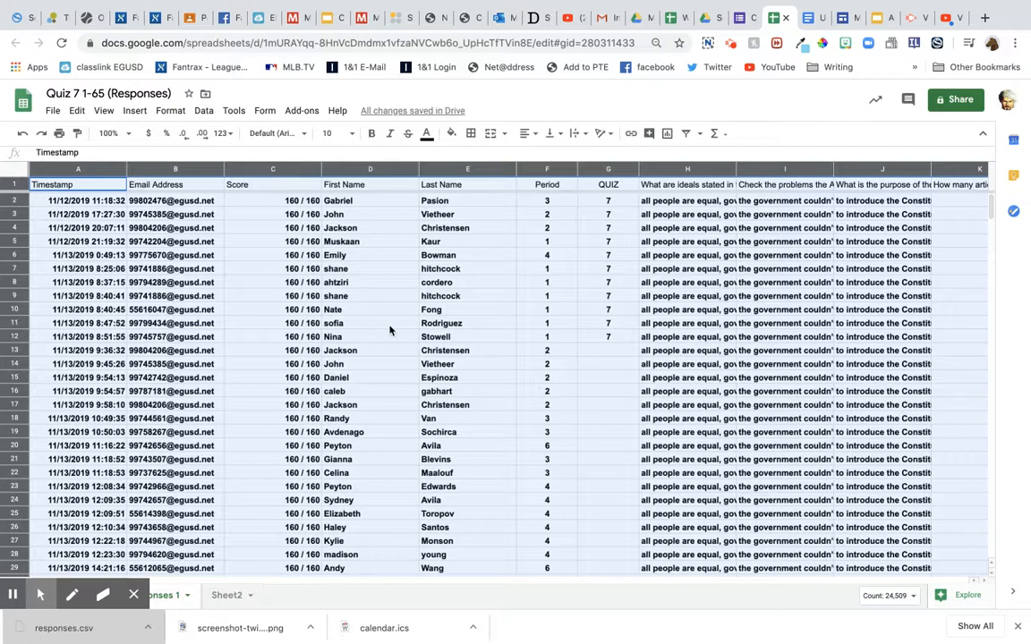
left_click(354, 323)
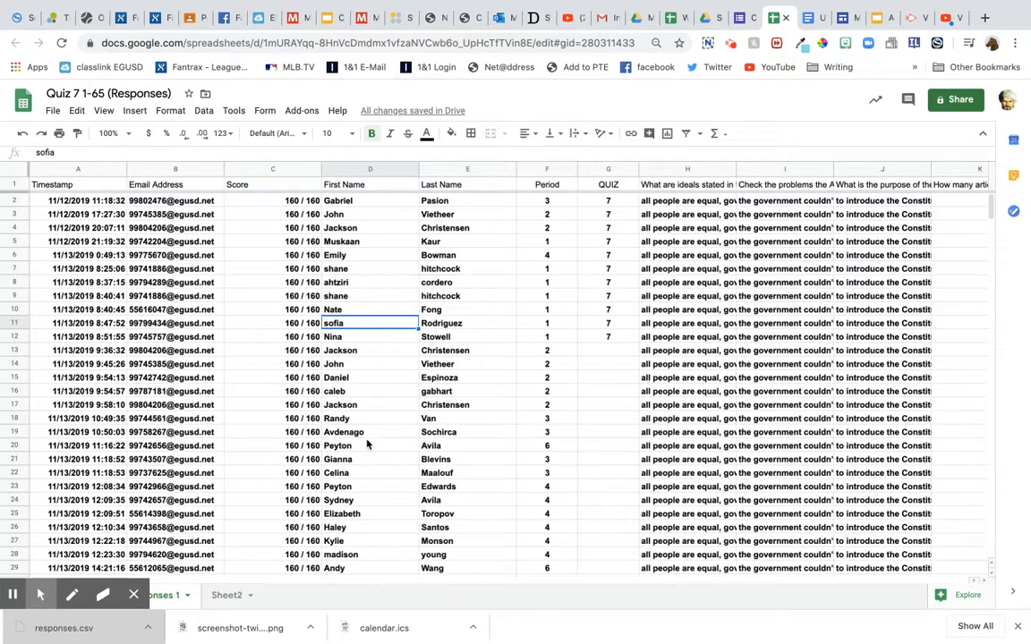
Examine the score-sorted responses, from the highest scores down to the rows just below them.
scroll(367, 443, "down", 6)
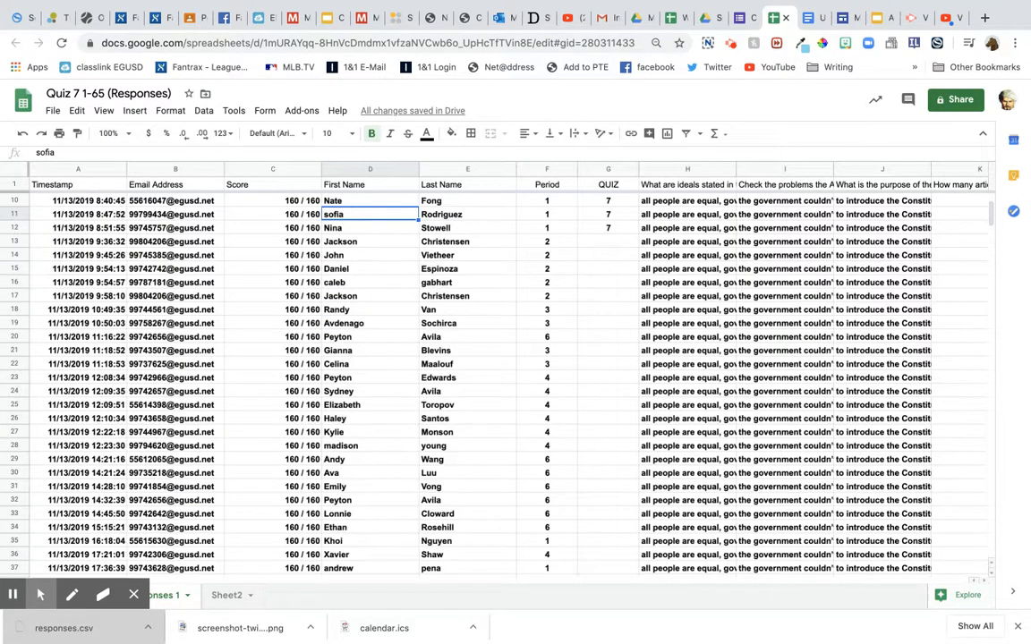
scroll(501, 384, "down", 7)
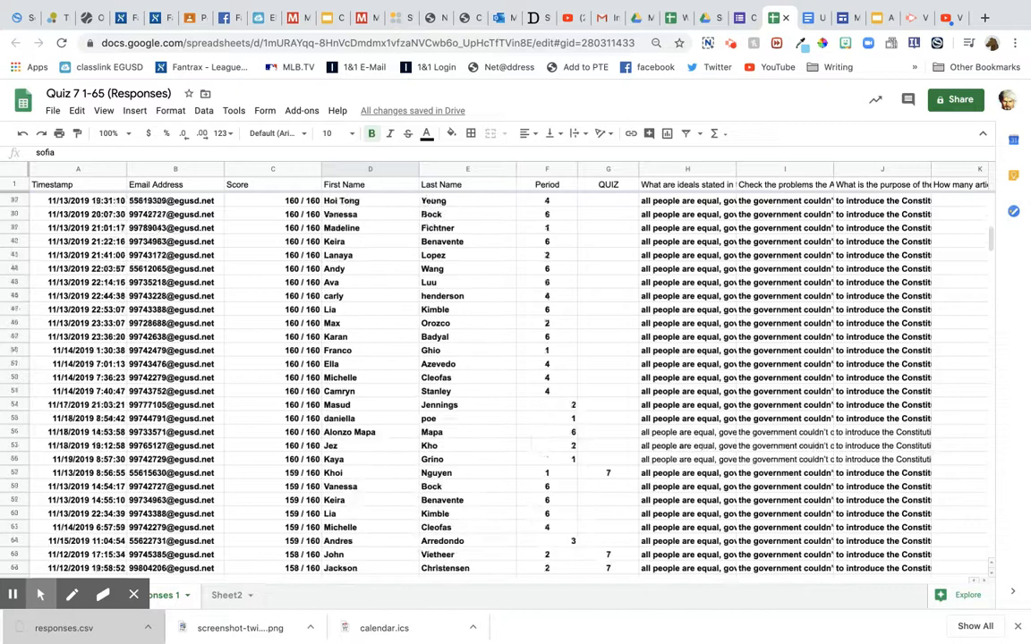
scroll(501, 385, "down", 5)
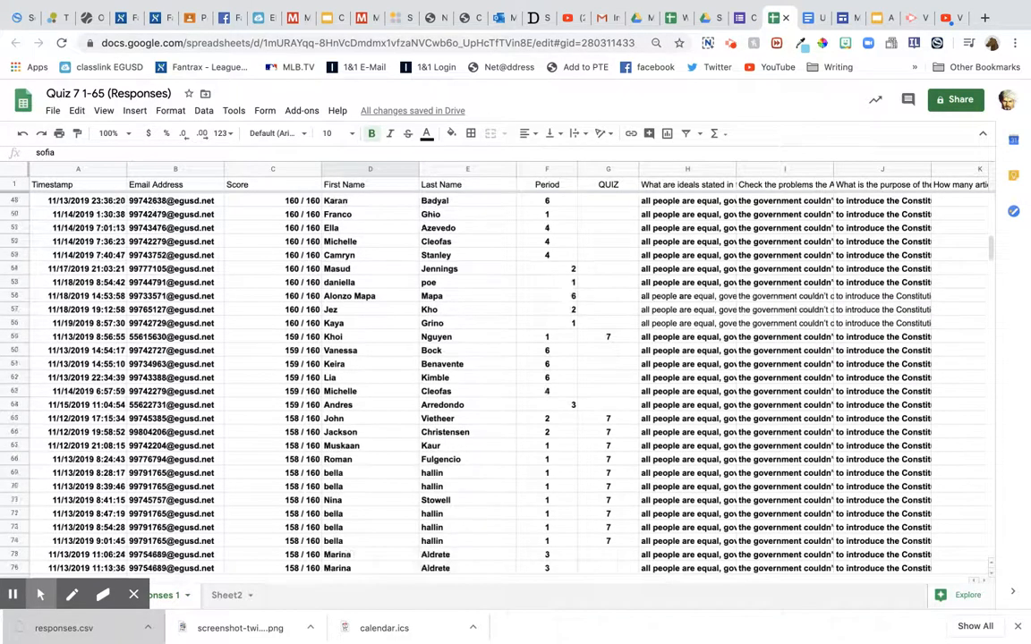
scroll(501, 385, "up", 1)
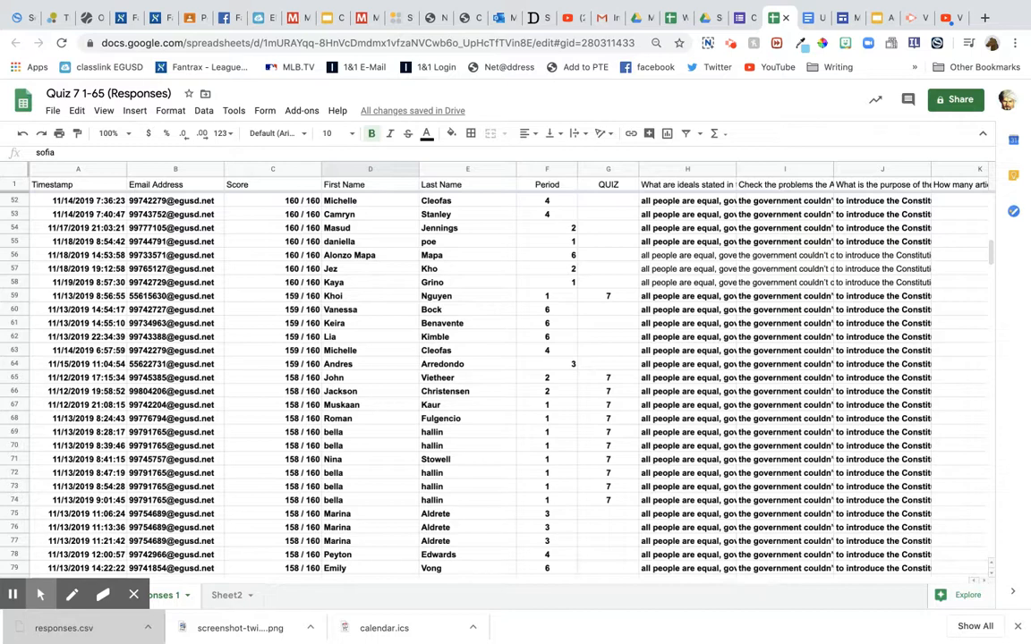
scroll(501, 385, "up", 15)
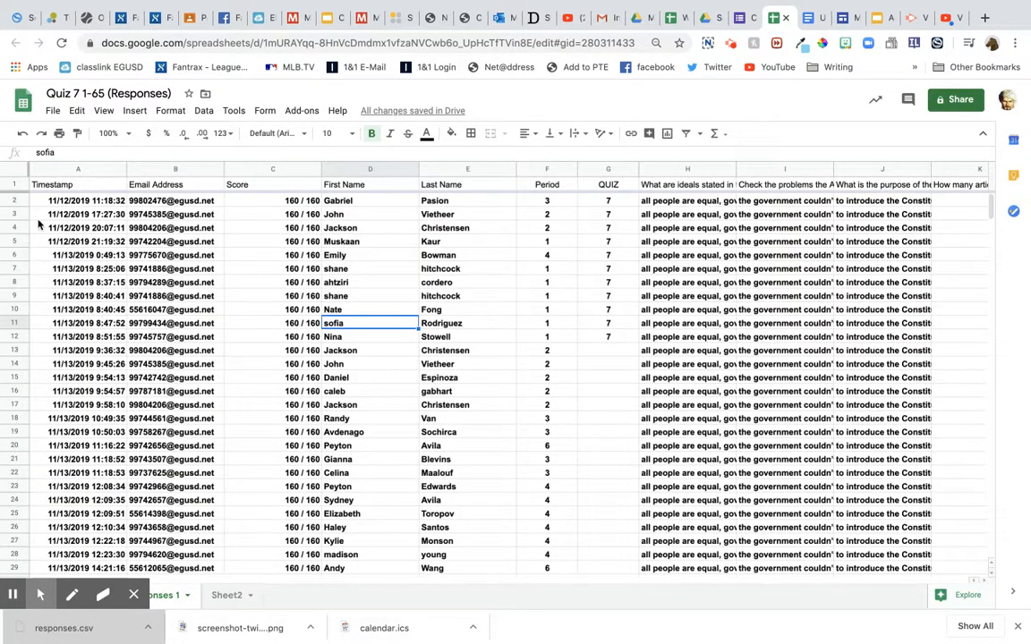
Set up a range sort of the entire response sheet with a header row, ordered by Period from A → Z.
left_click(14, 172)
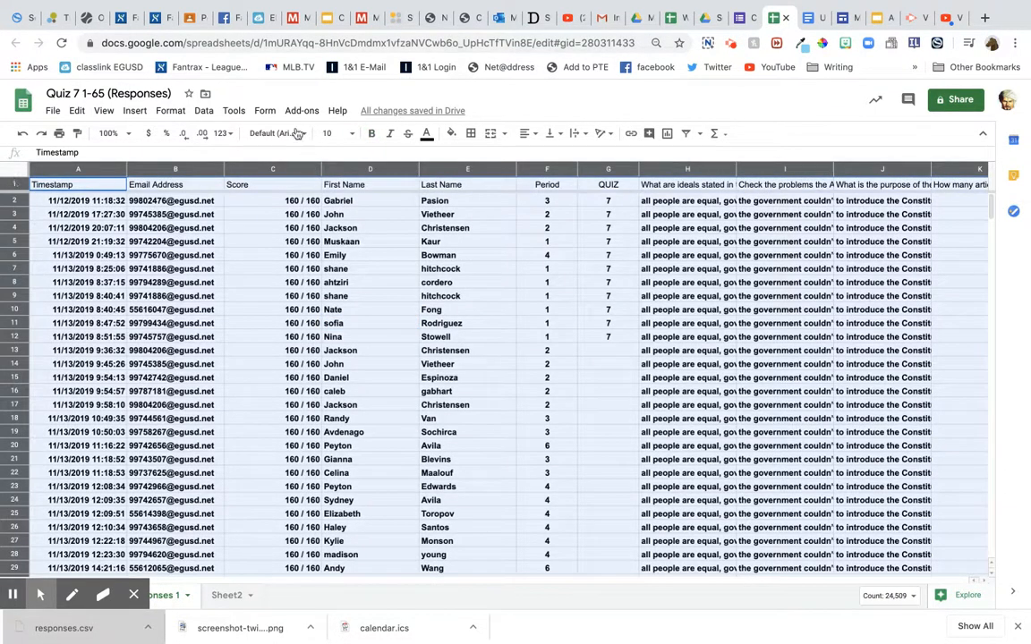
left_click(204, 111)
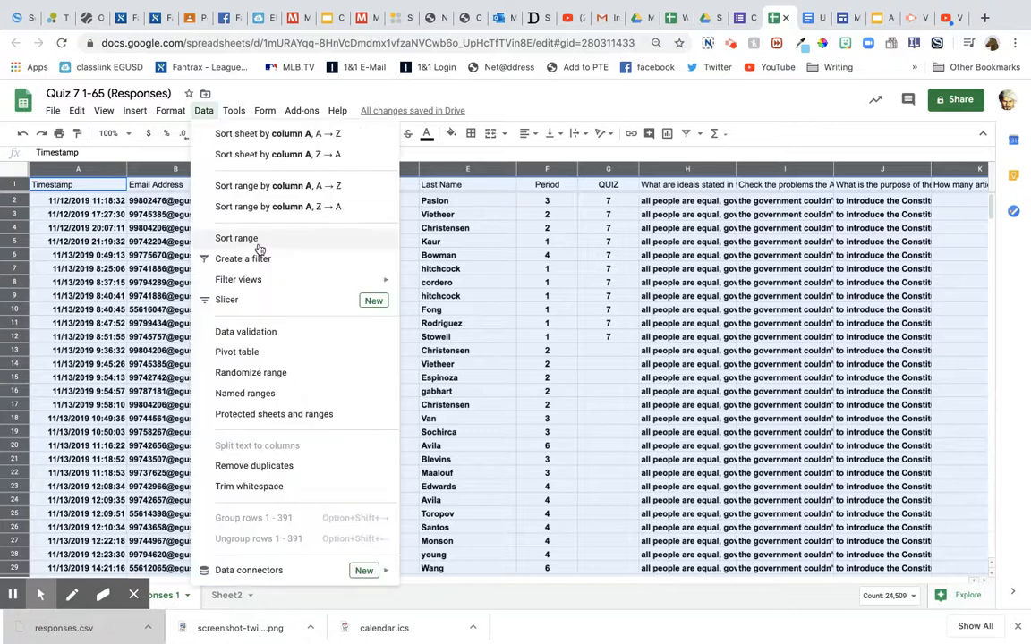
left_click(259, 244)
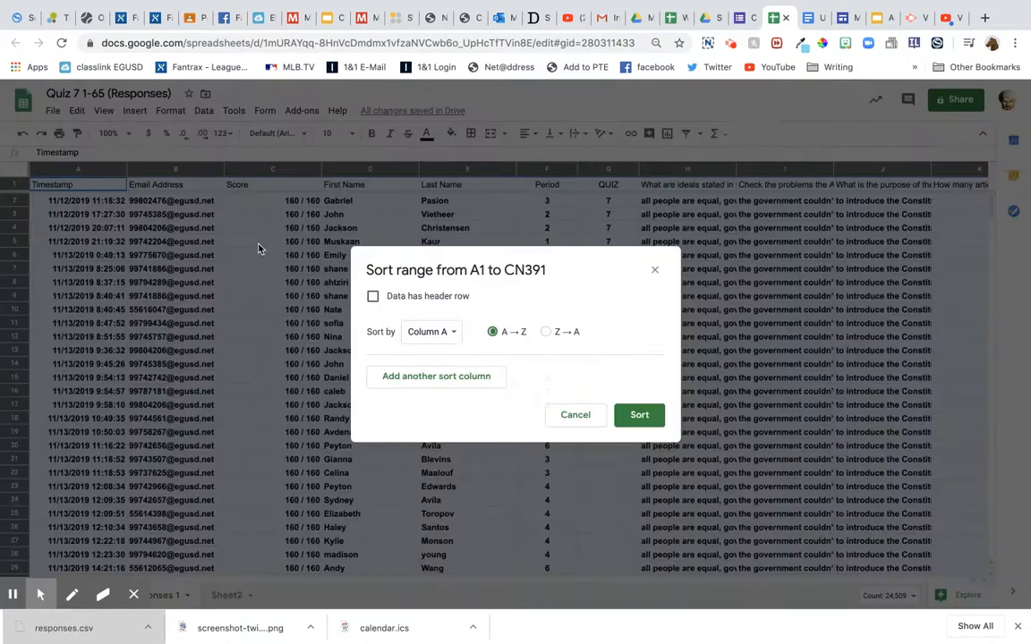
left_click(372, 296)
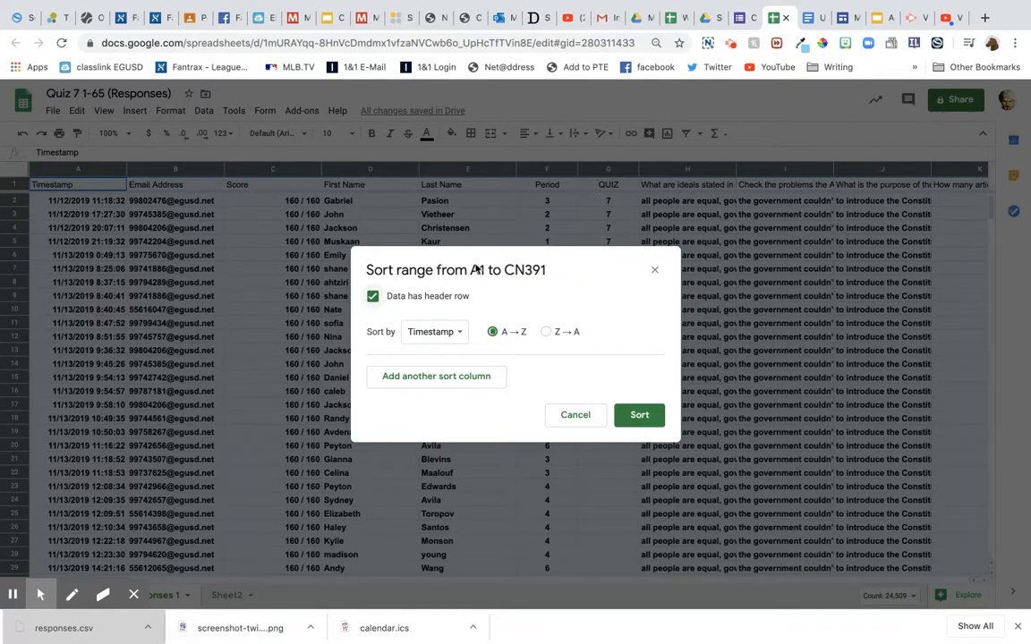
left_click(461, 333)
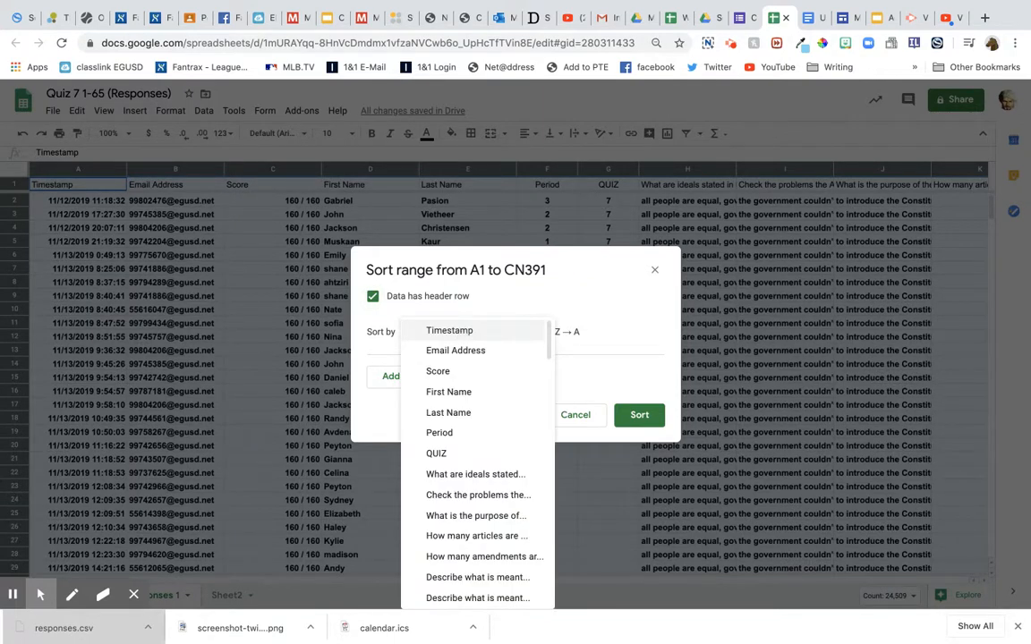
left_click(456, 433)
Add Score as a second sort level, ordered Z → A, and apply the sort.
left_click(464, 380)
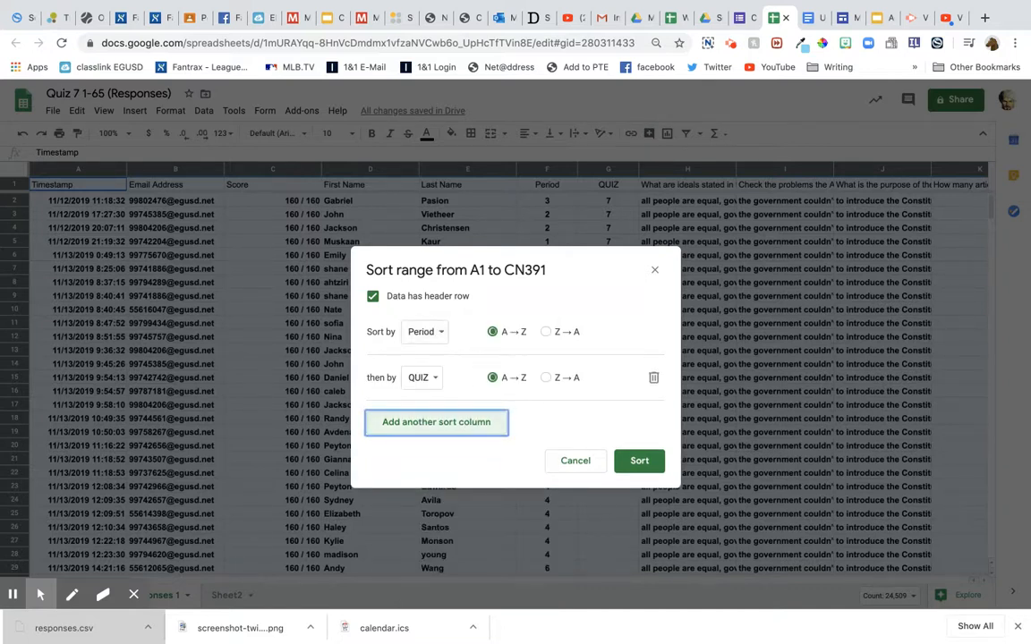
left_click(437, 380)
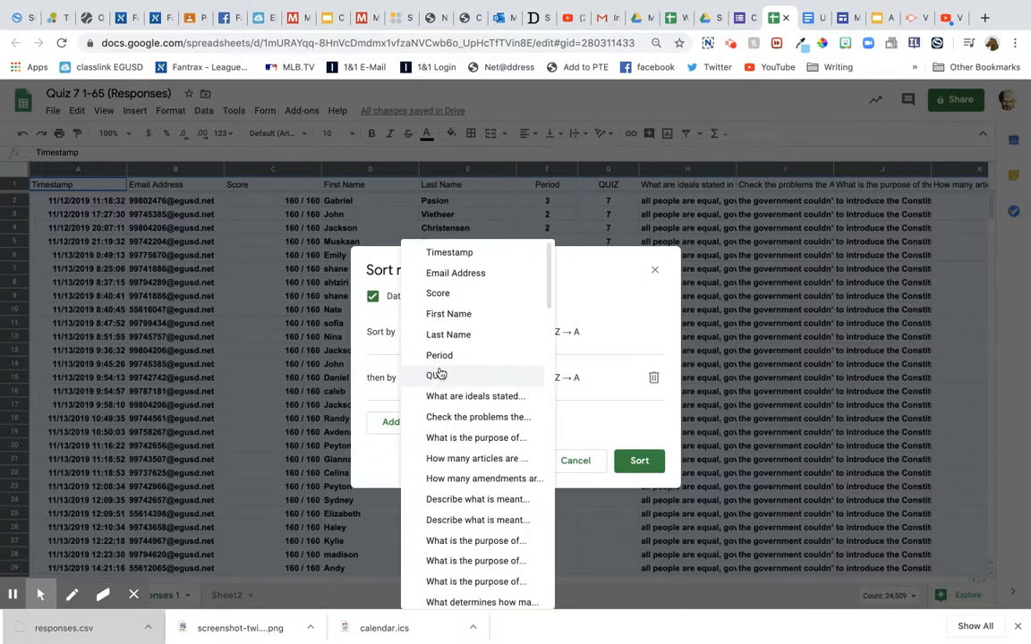
left_click(439, 294)
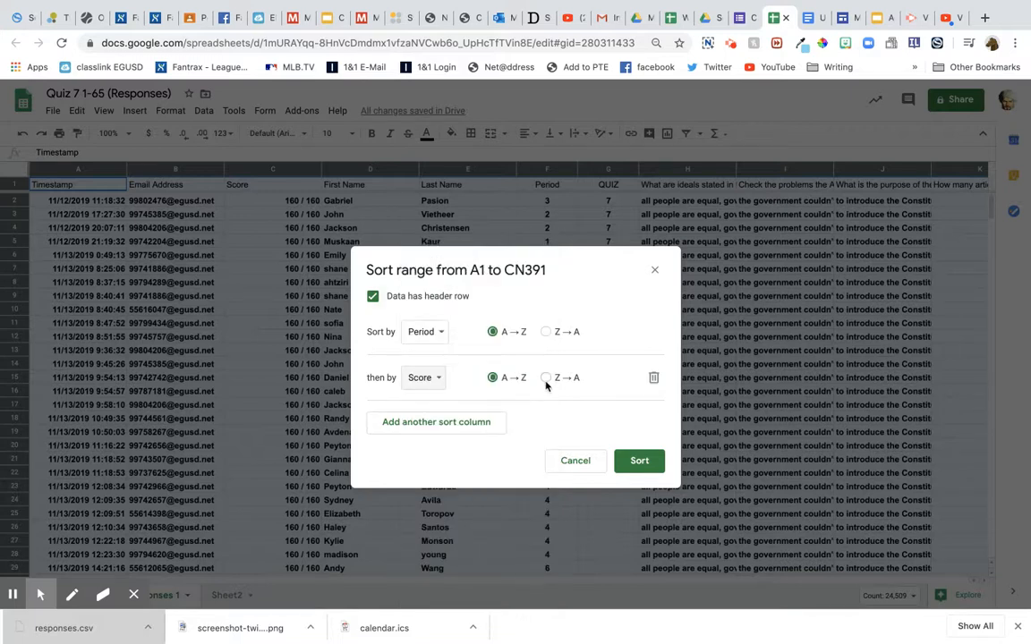
left_click(546, 378)
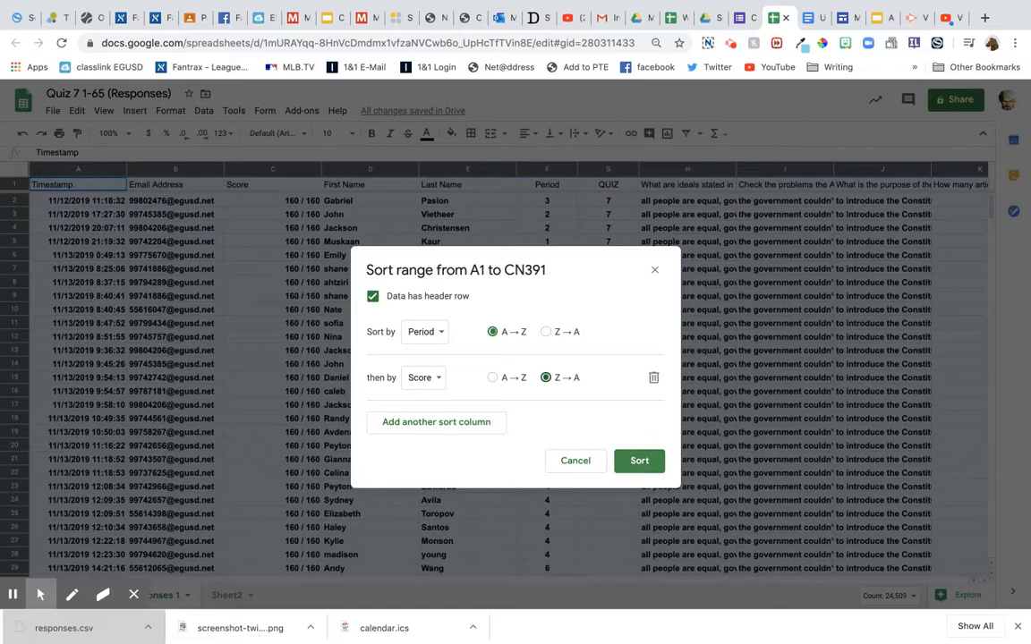
left_click(638, 460)
Examine how the responses are grouped by period and ranked by score, checking the boundaries between periods 1, 2 and 3.
left_click(520, 357)
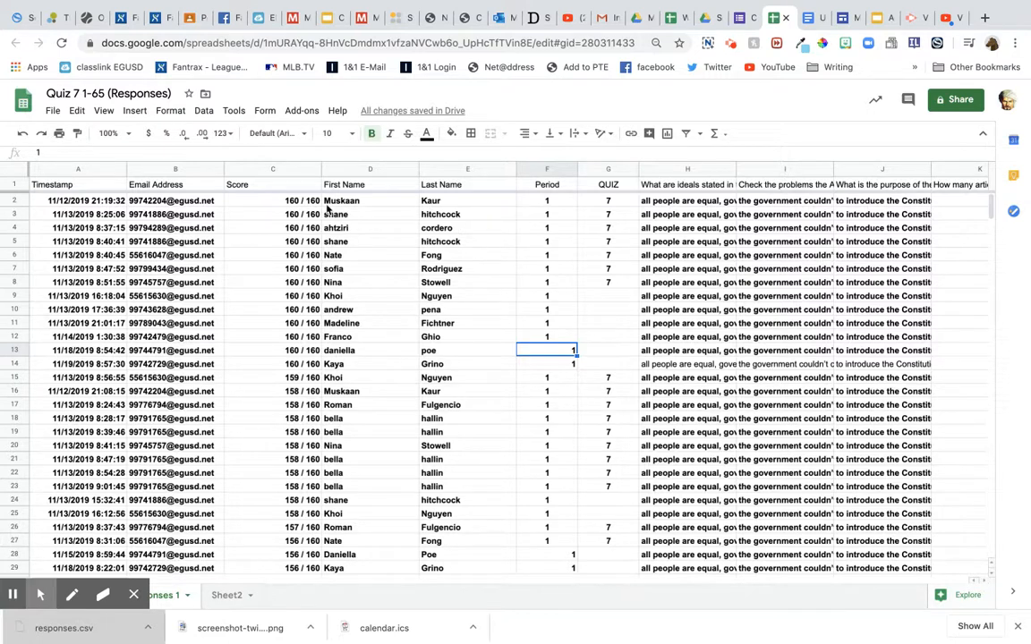
scroll(316, 345, "down", 5)
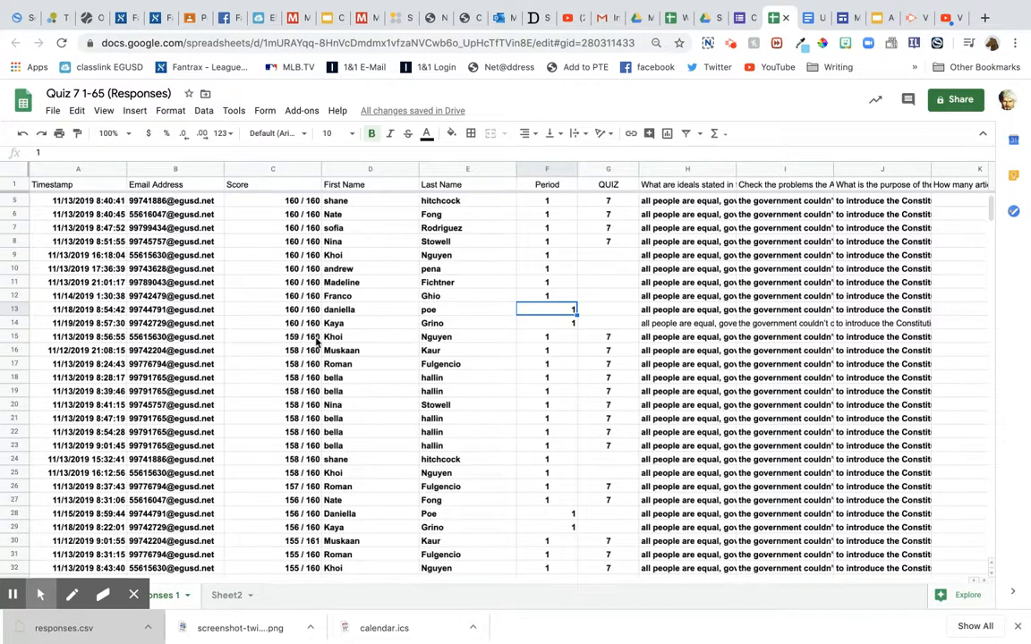
scroll(452, 376, "down", 8)
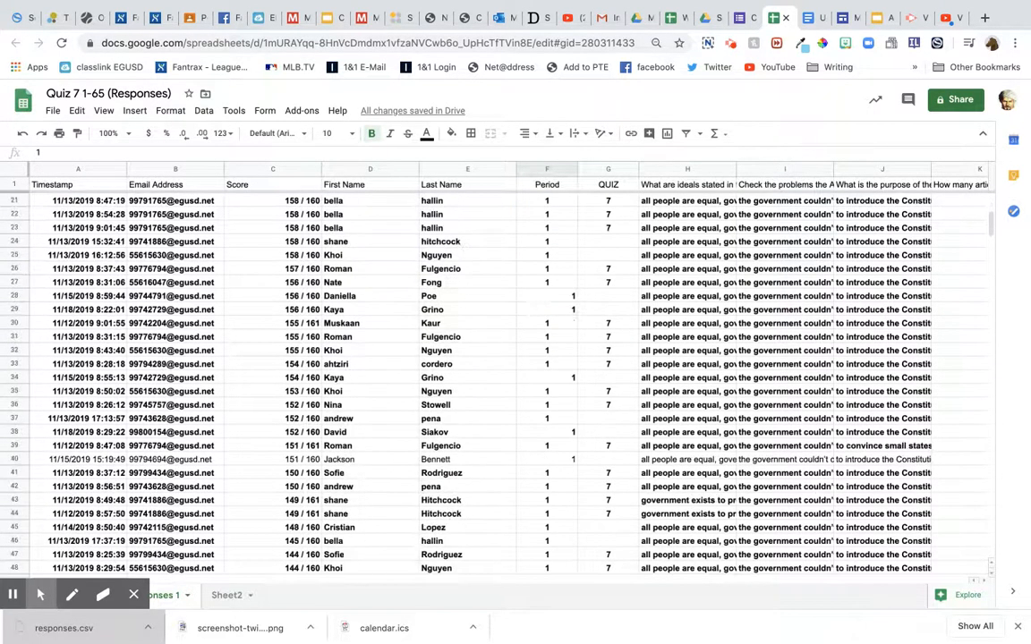
scroll(501, 385, "down", 7)
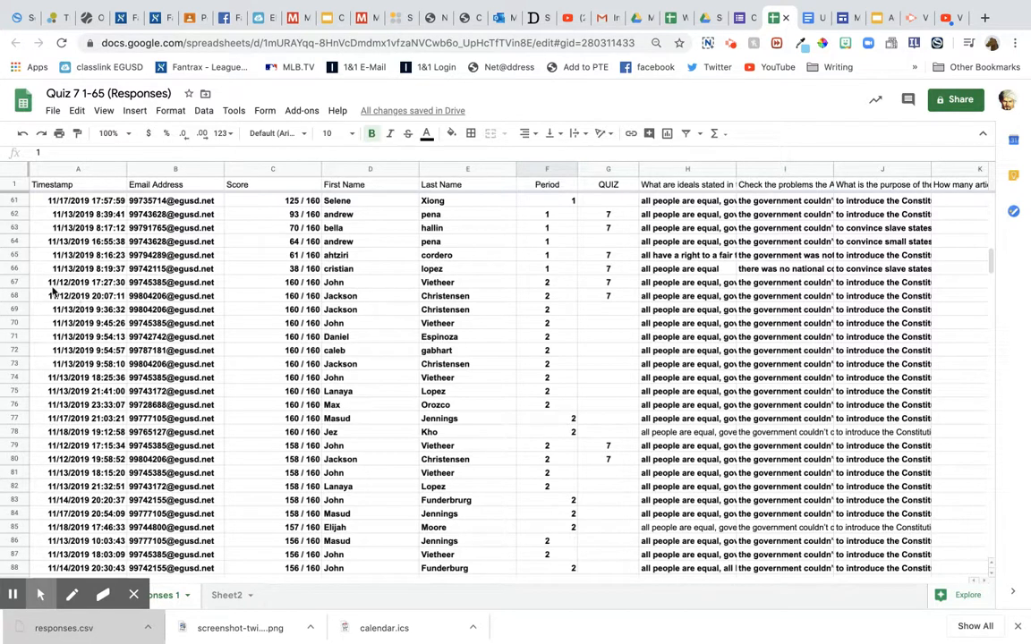
left_click(16, 281)
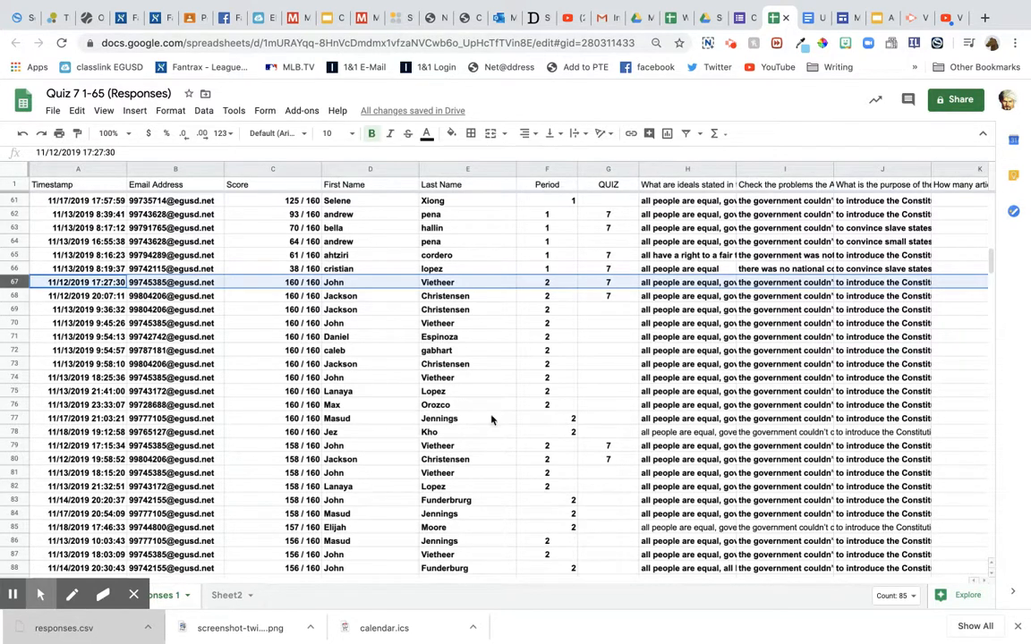
scroll(537, 447, "down", 8)
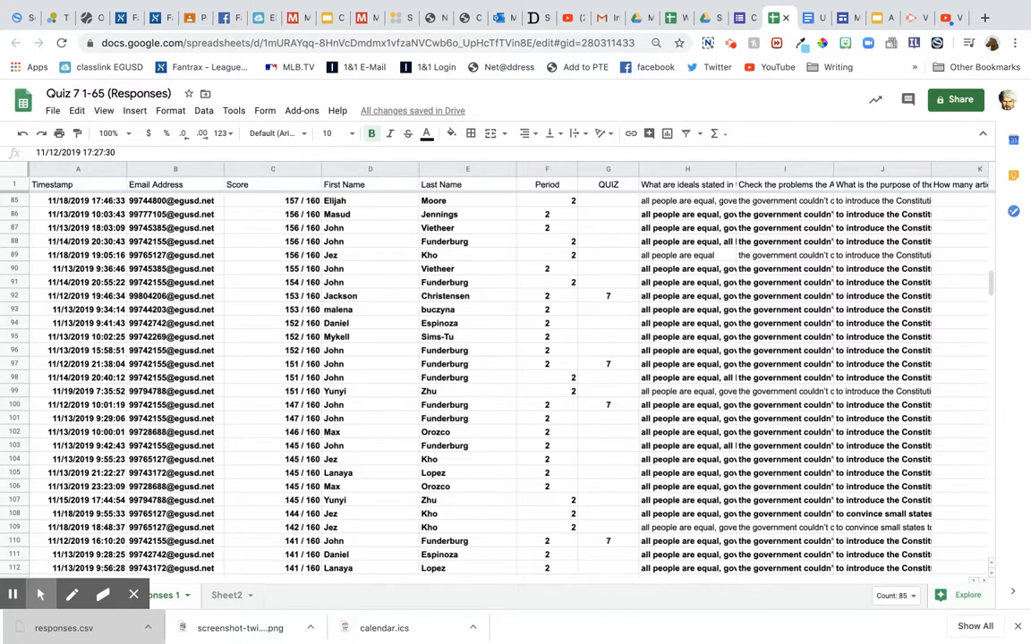
scroll(516, 376, "down", 6)
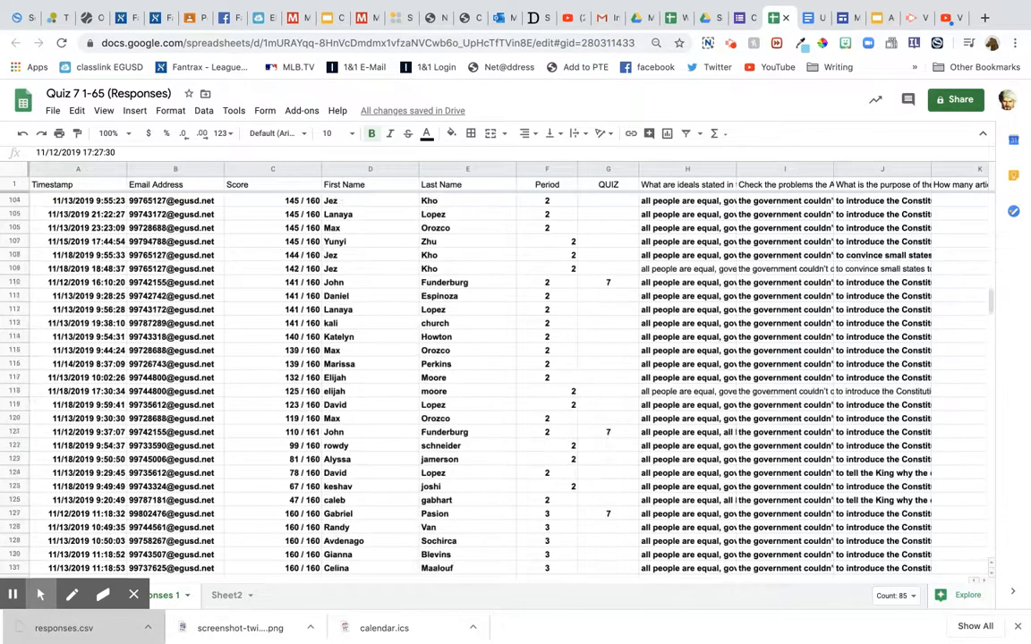
scroll(515, 376, "down", 5)
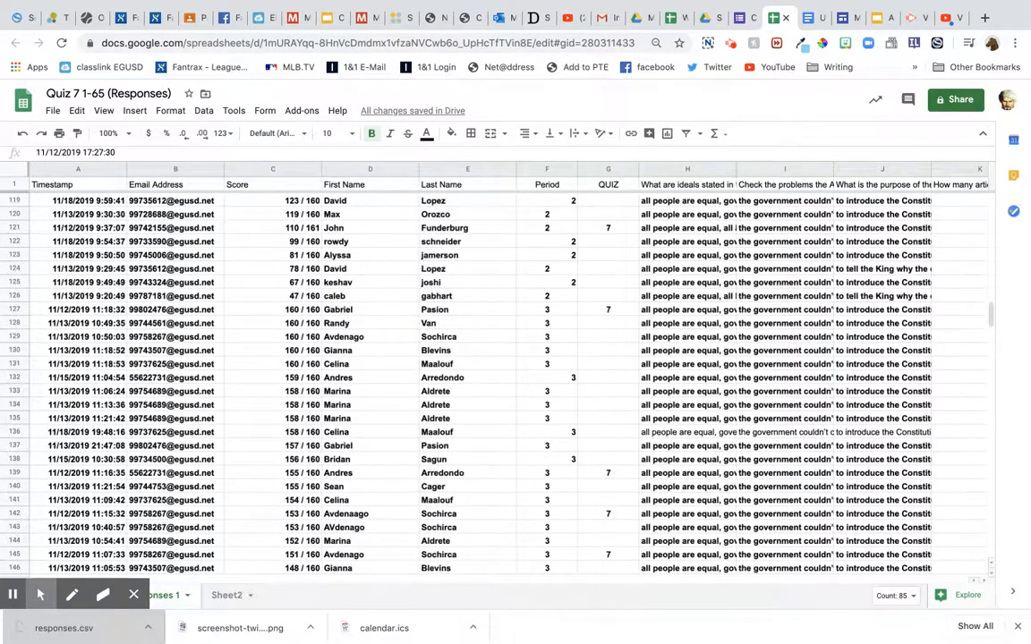
left_click(336, 299)
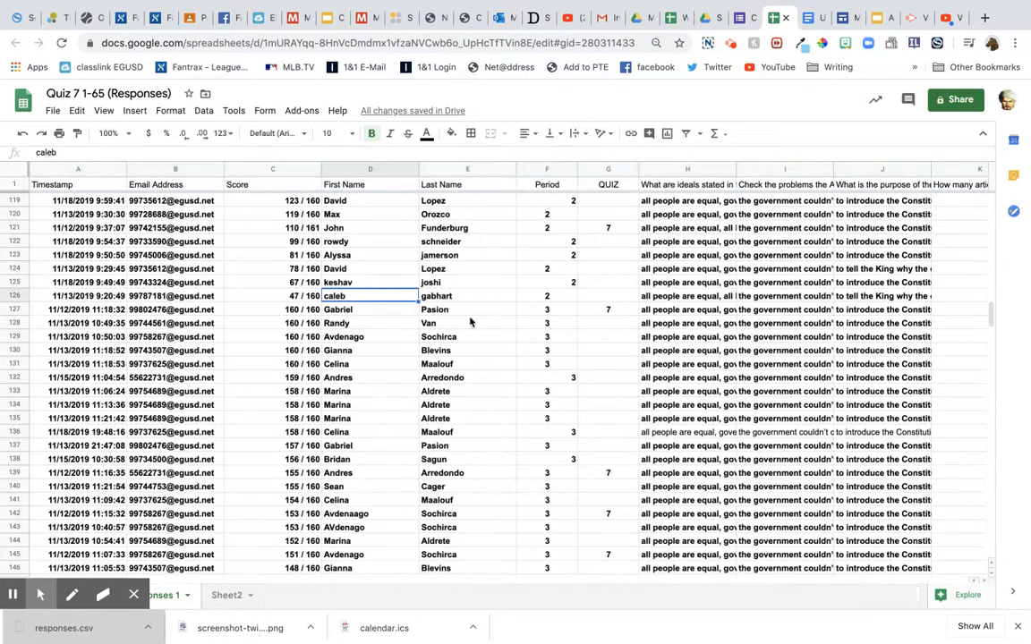
scroll(510, 376, "up", 20)
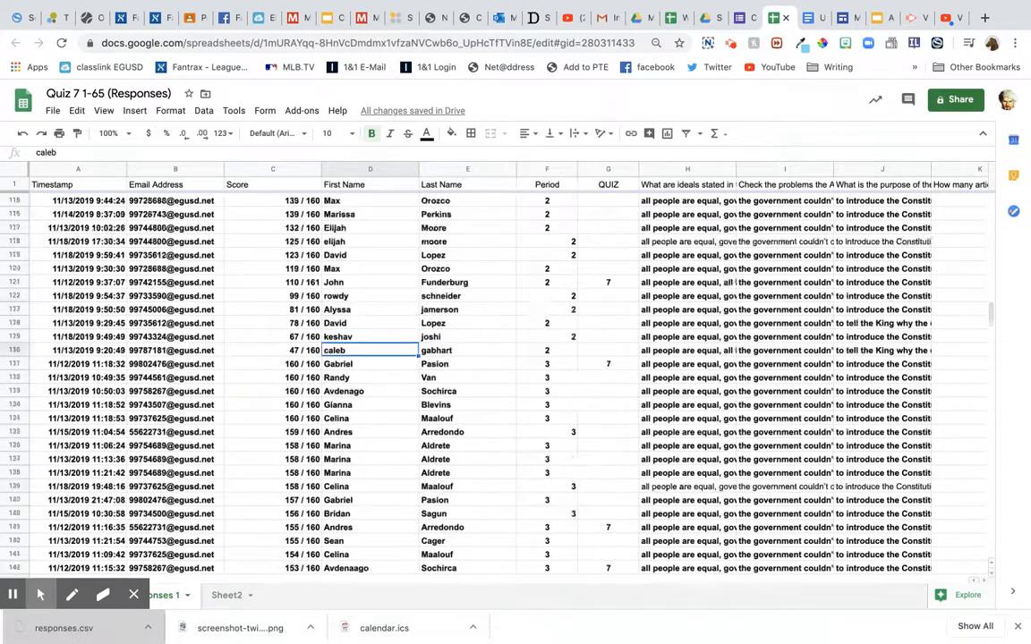
scroll(510, 376, "up", 15)
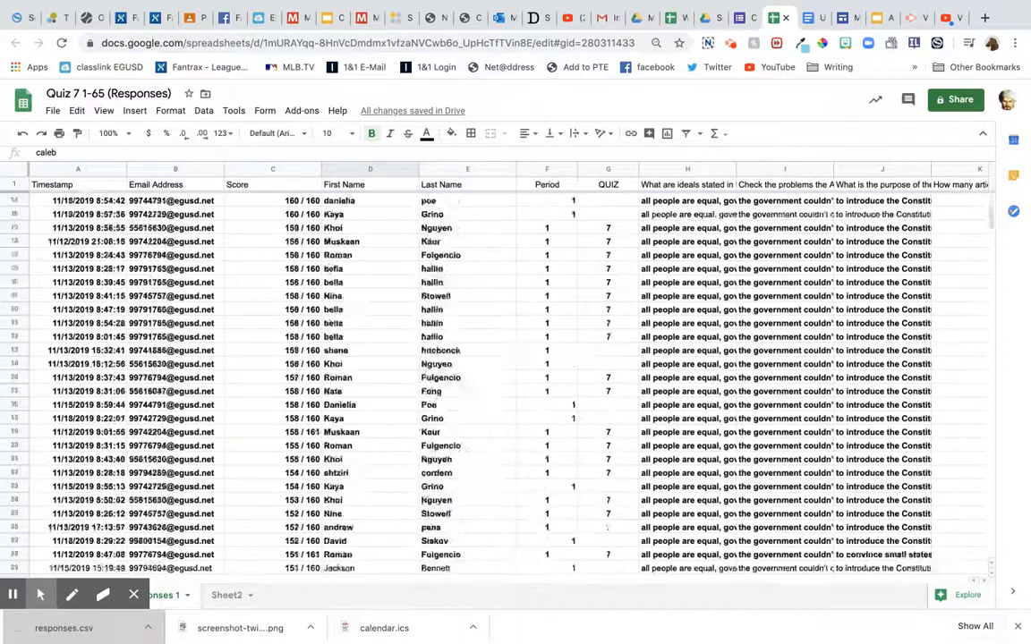